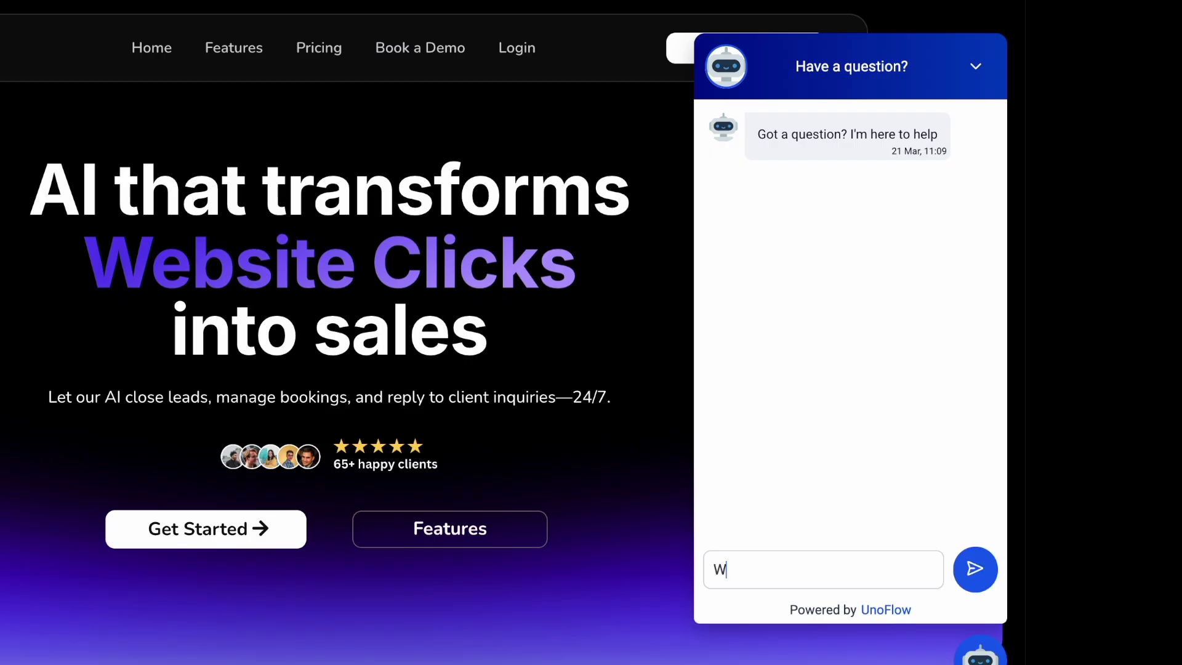
Open the Agenci site's chat widget and ask the bot 'Who are you??'
text(?)
key(Return)
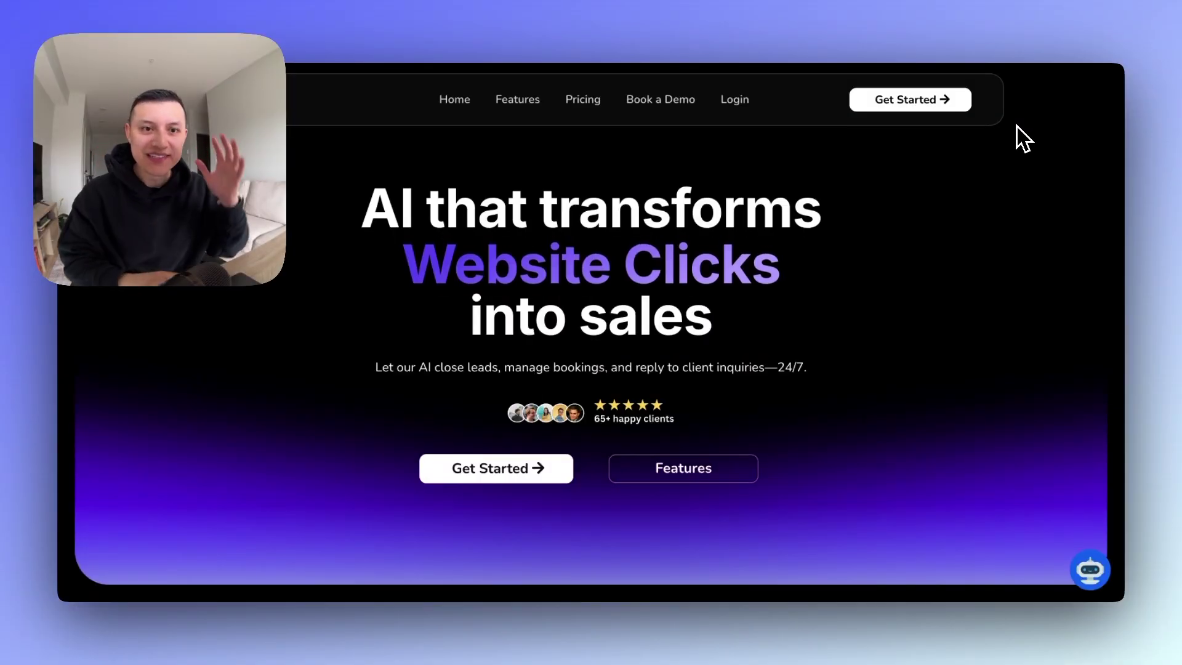
click(1090, 569)
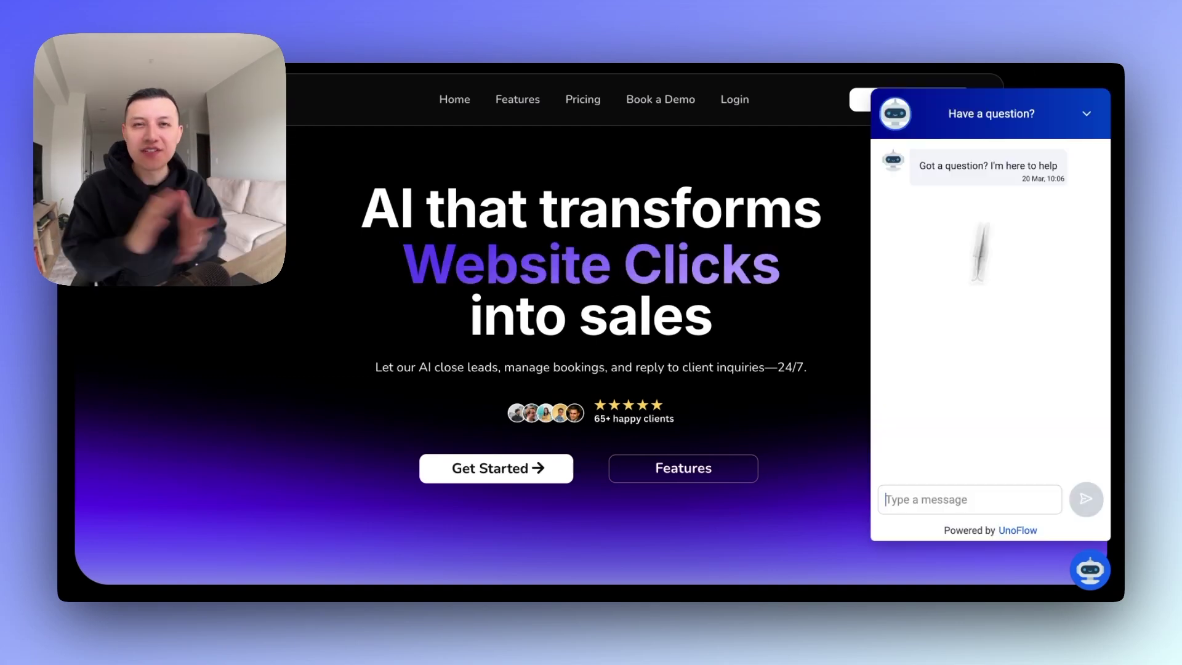
click(935, 500)
text(Who are you??)
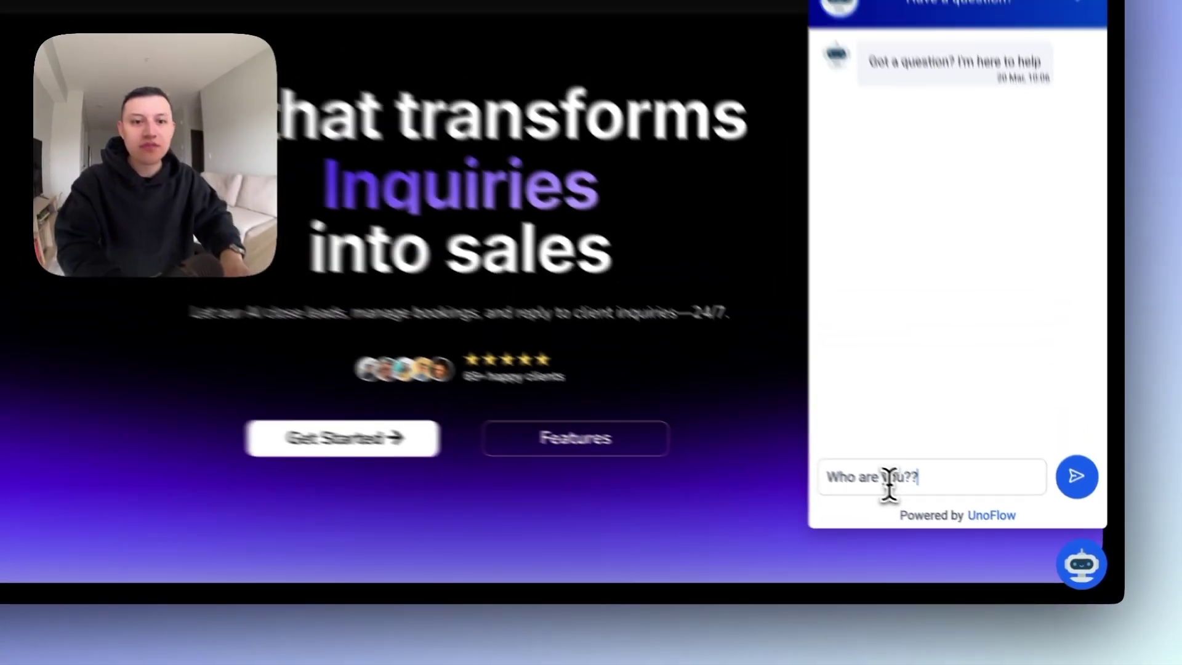
key(Return)
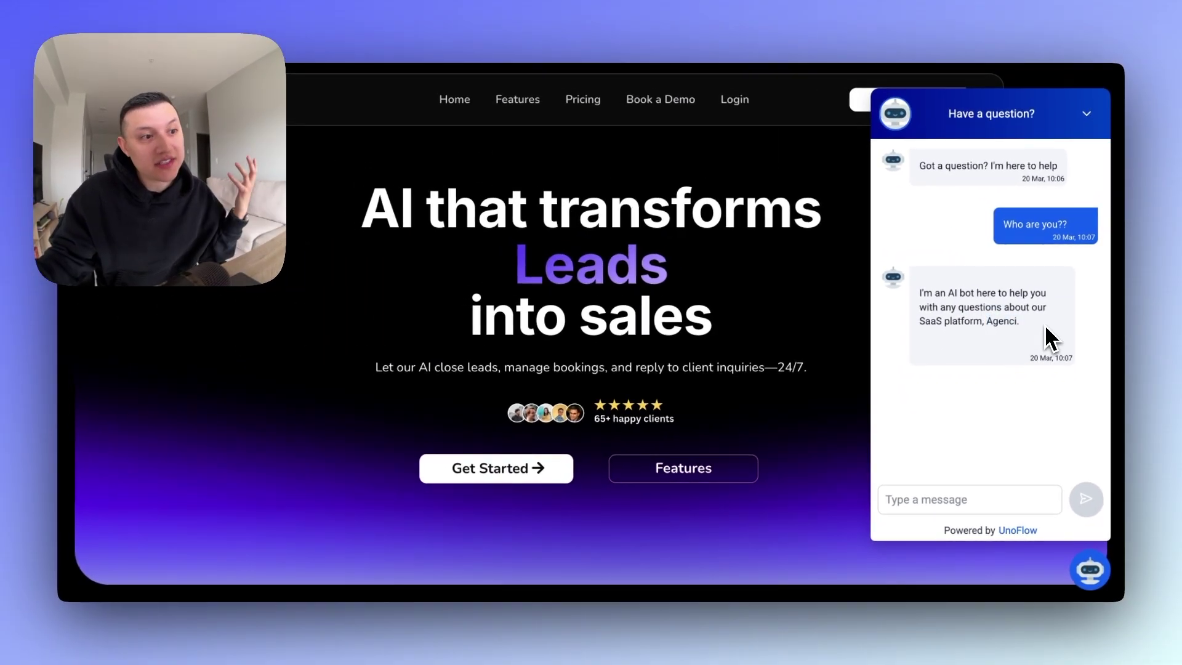
Ask the bot 'What is Agenci?' in the chat widget
text(What is Agenci)
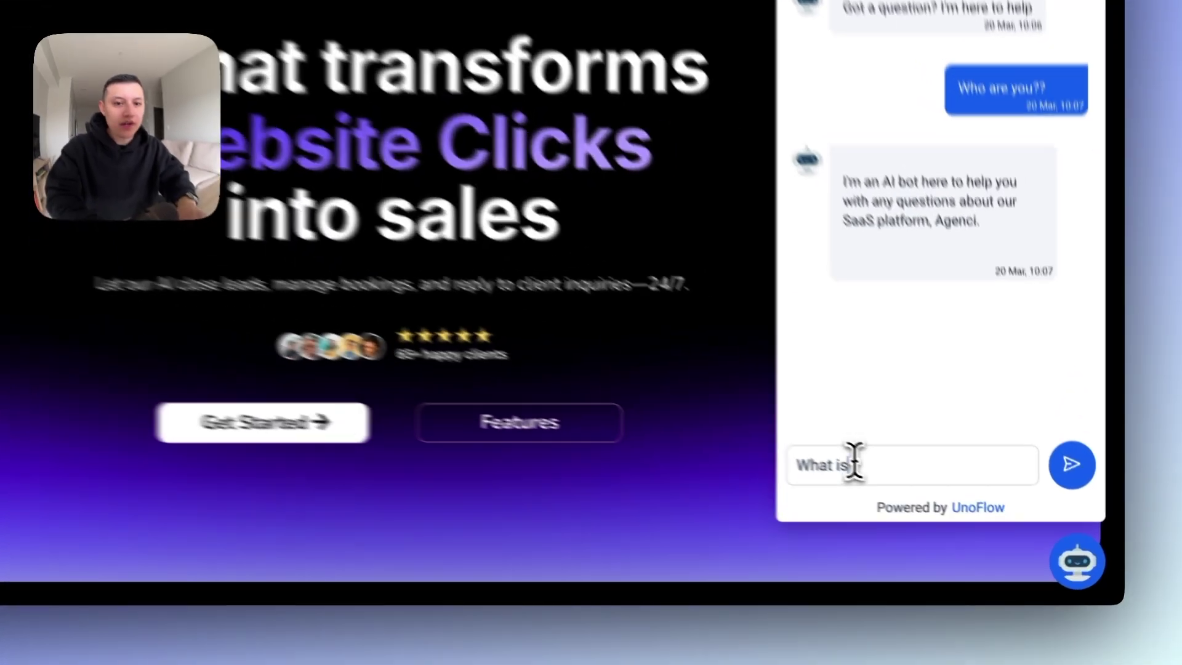
text(?)
key(Return)
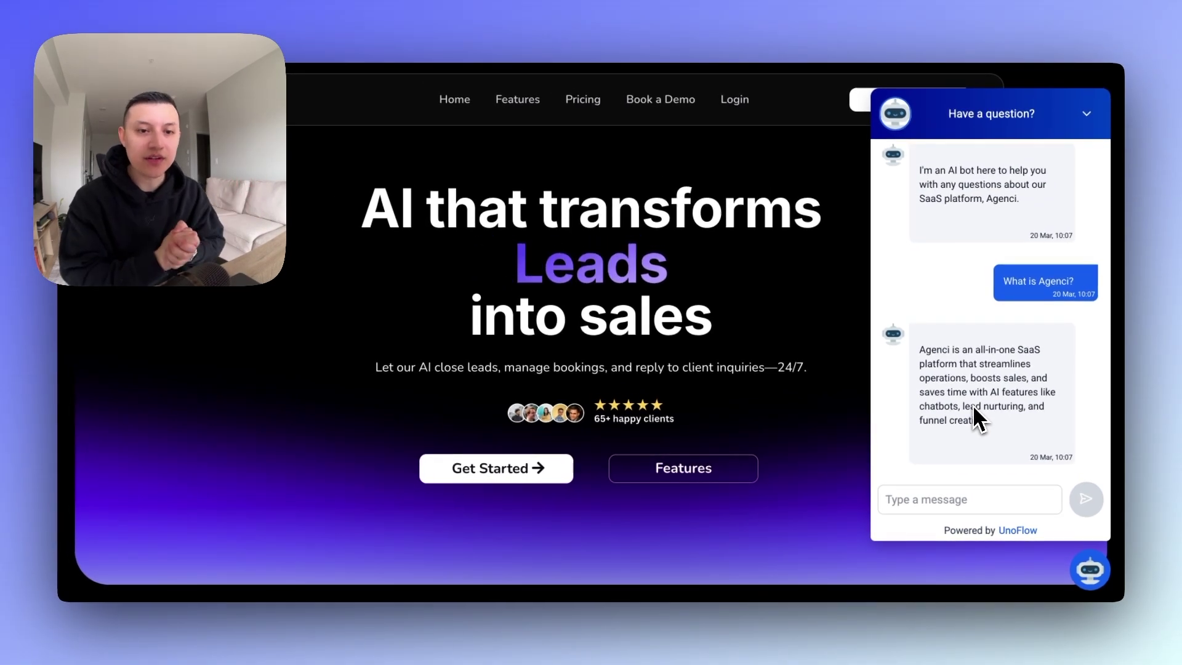
click(946, 497)
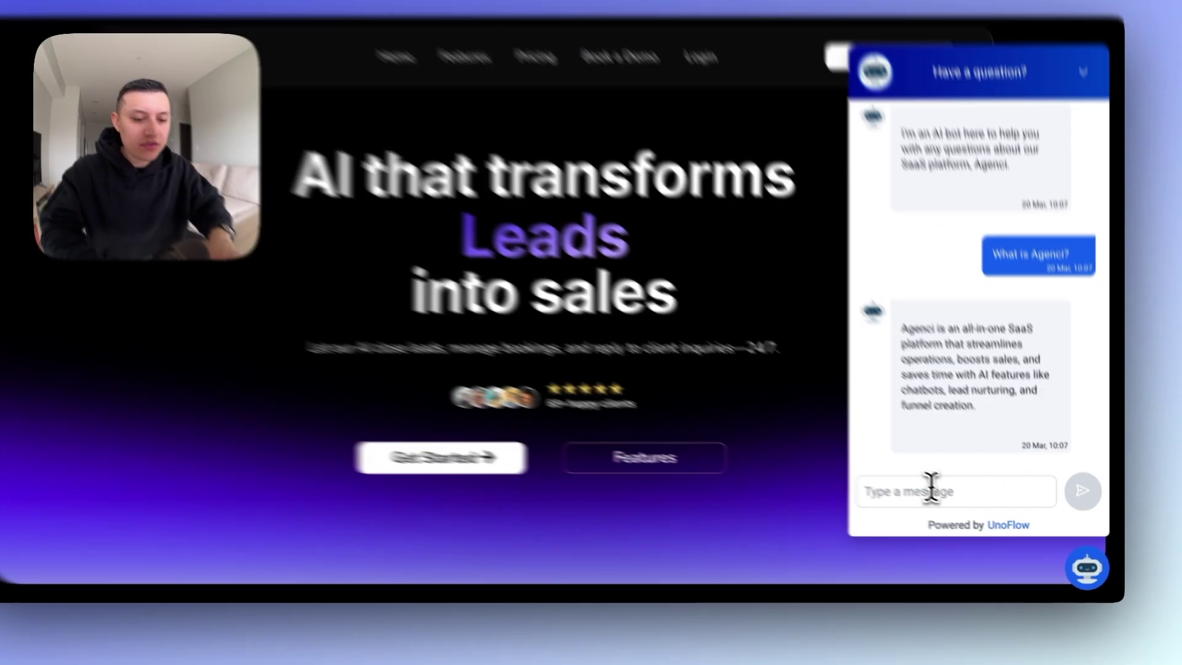
Ask the bot 'How much is the software?' and whether it can help get more Google reviews
text(How much)
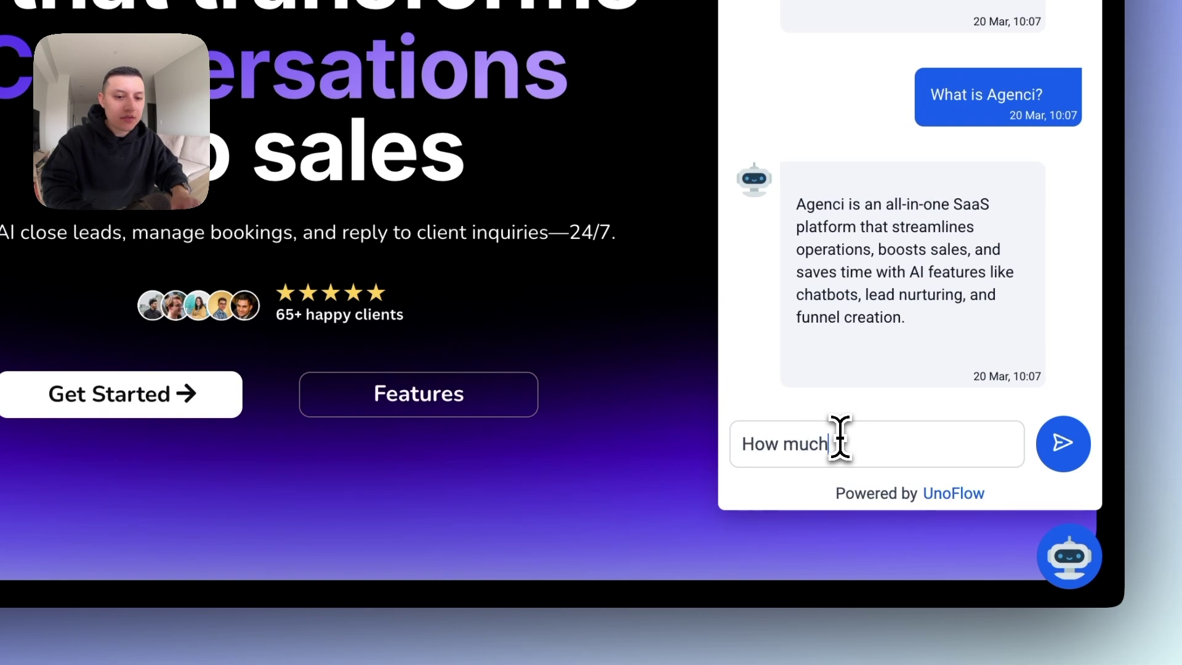
text( is the software?)
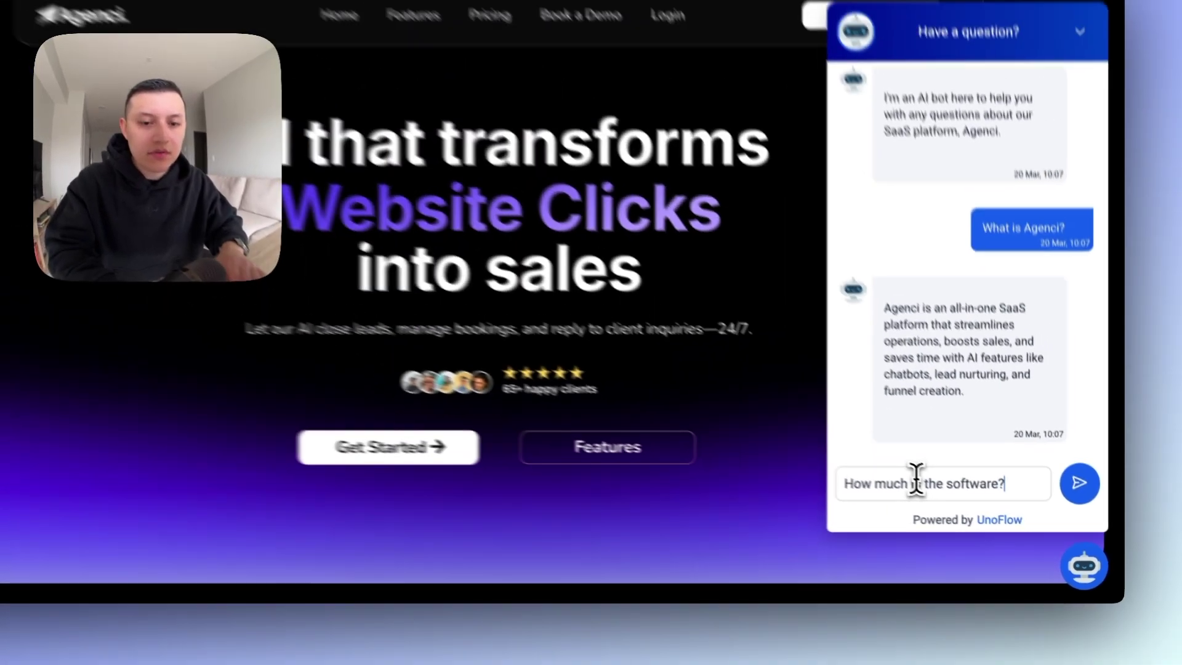
key(Return)
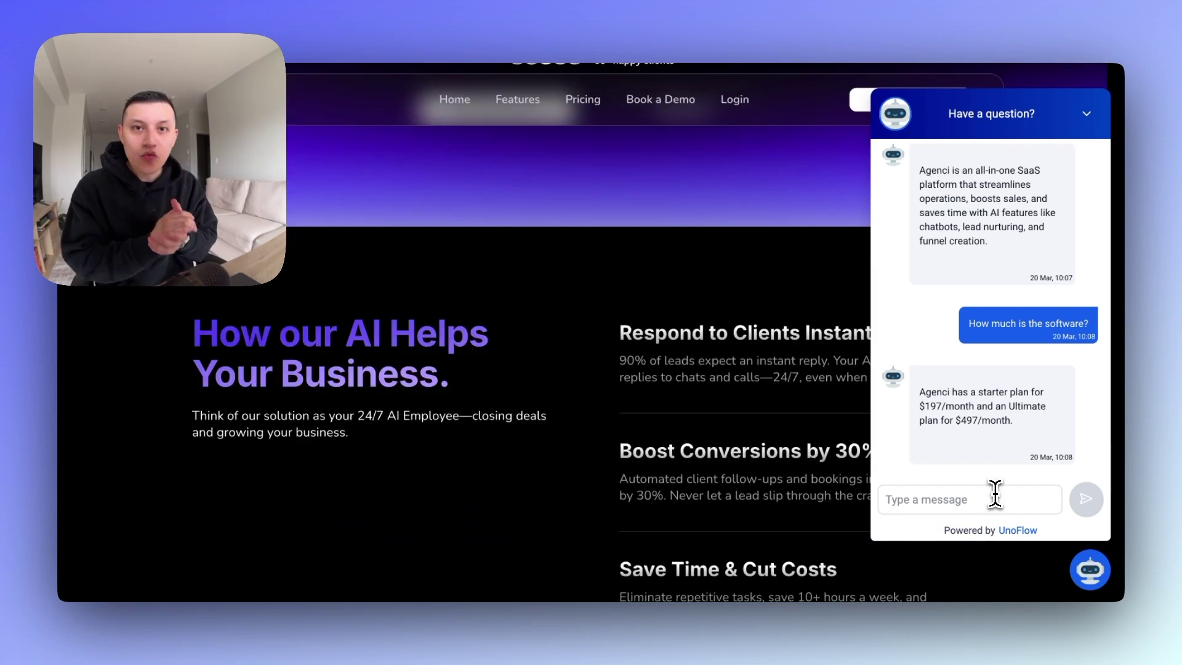
click(995, 495)
text(Can this software help me with getting more c)
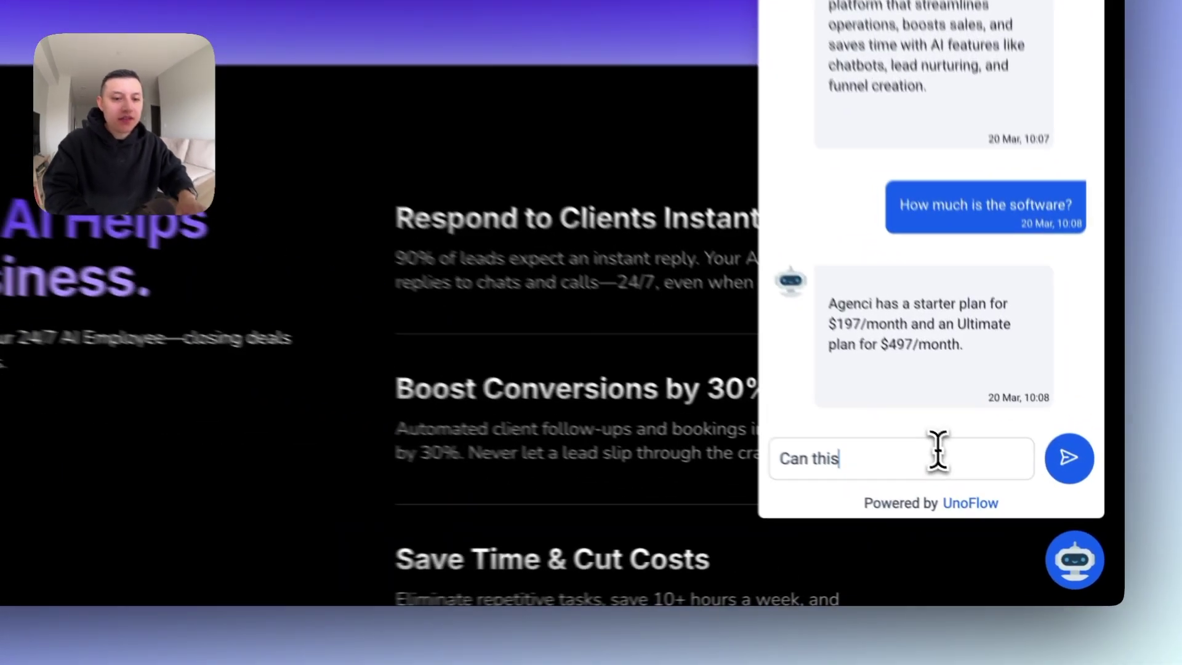
text(oogle reviews?)
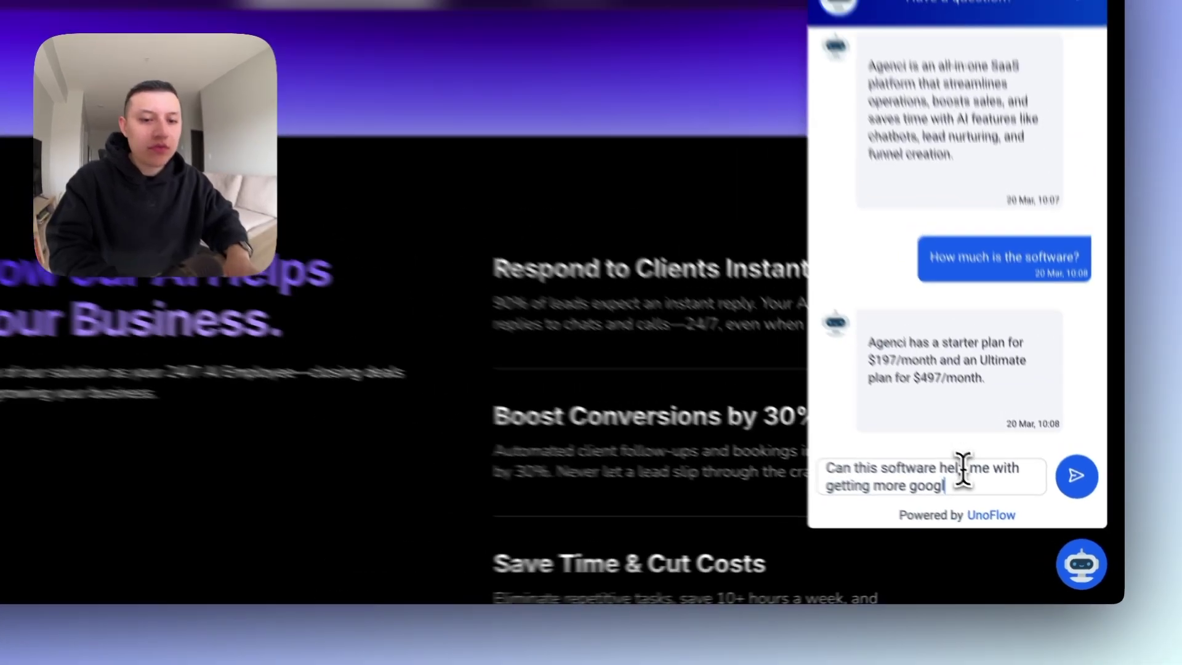
key(Return)
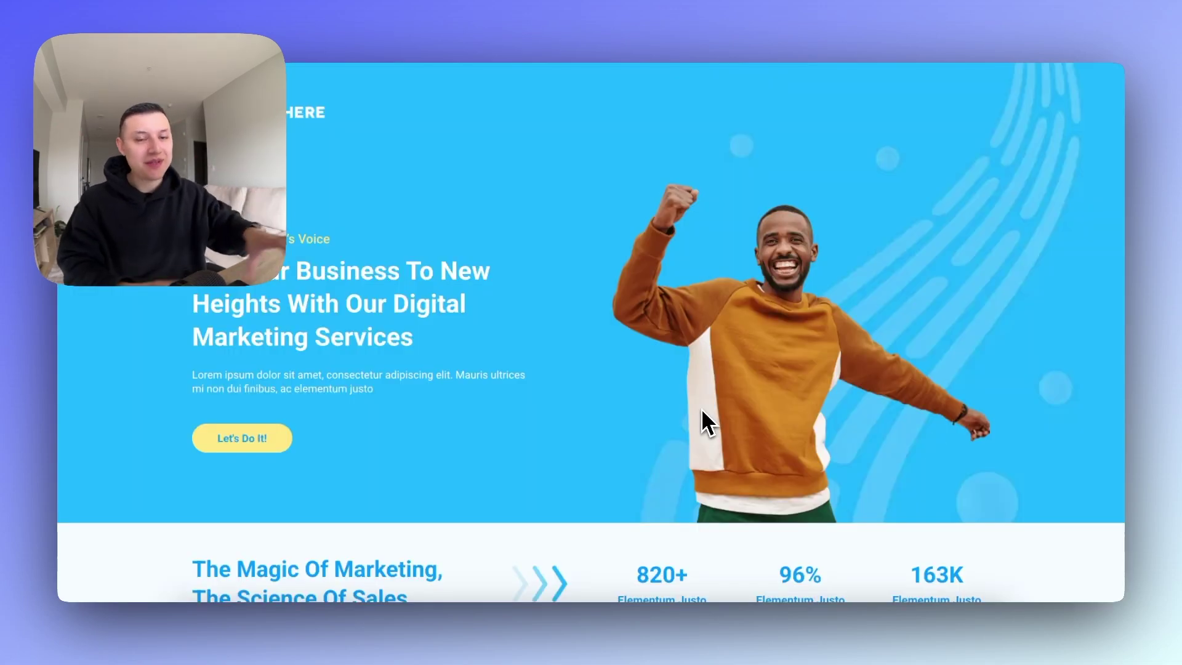
Scroll down through the GoHighLevel template website
scroll(701, 408, down, 8)
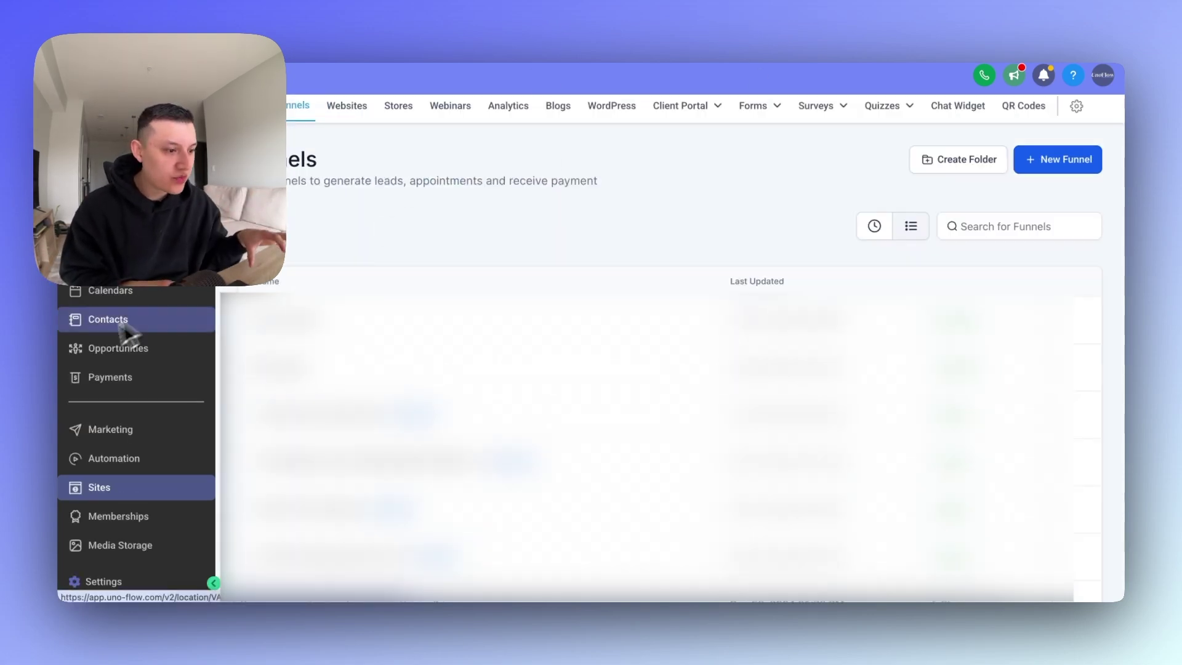
Create a new Conversation AI bot from scratch in Settings
click(106, 581)
scroll(124, 489, down, 3)
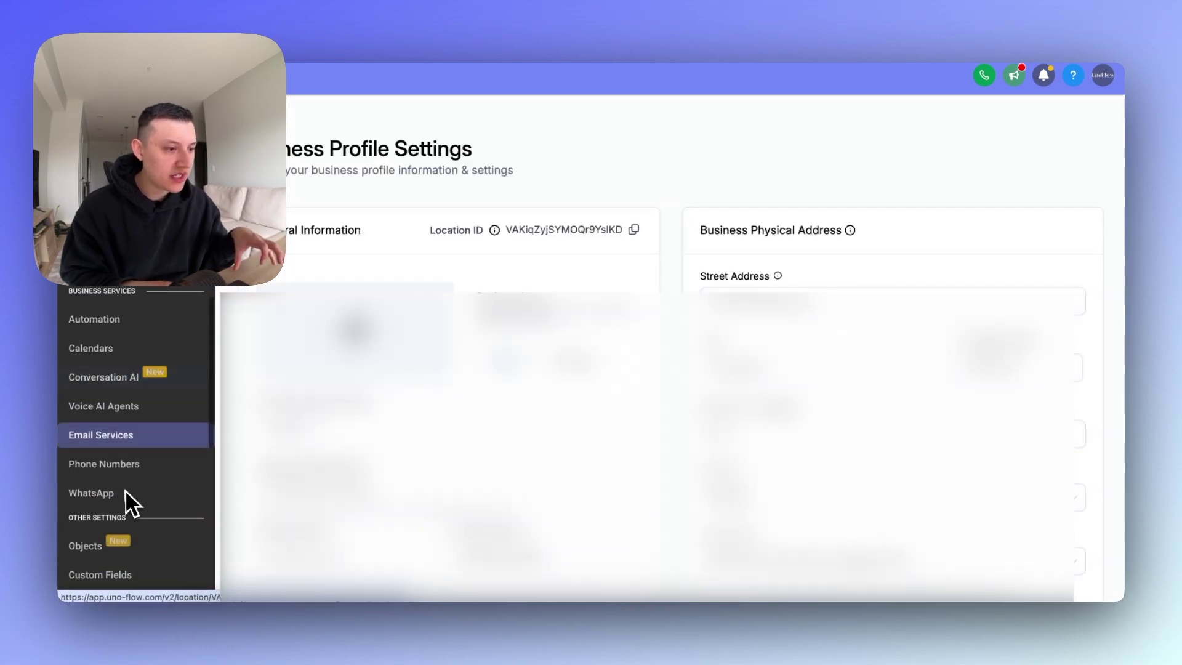
click(99, 365)
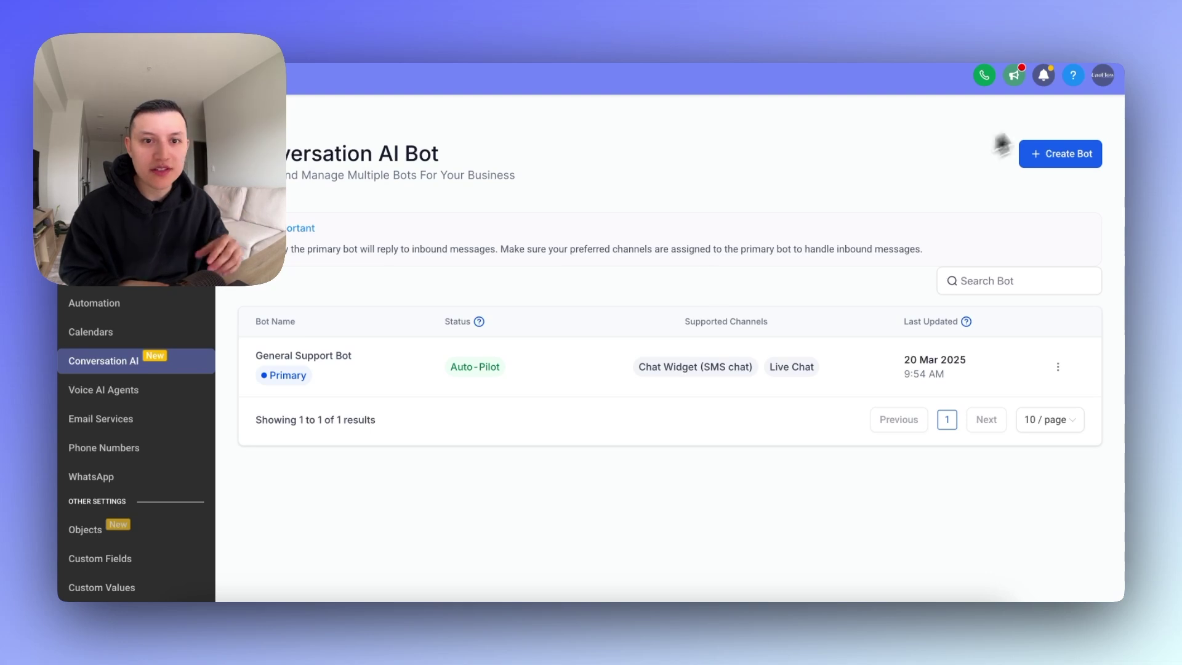
click(1027, 156)
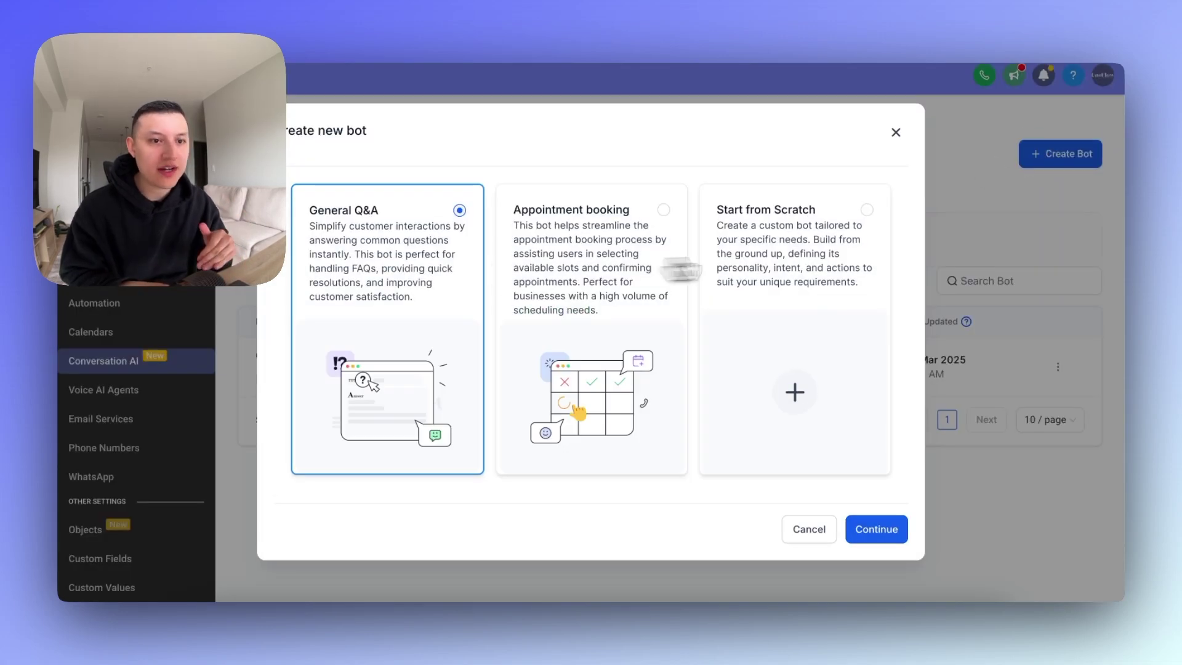
click(817, 260)
click(870, 530)
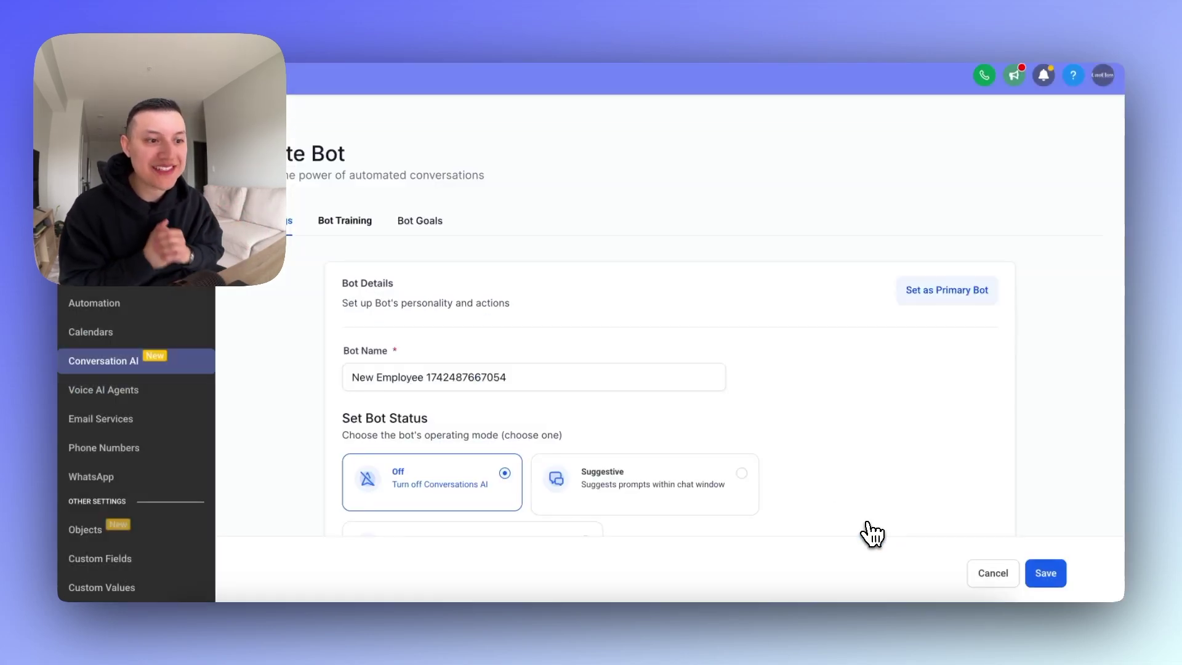
Name the bot 'Ai Bot - SaaS', set it to Auto Pilot, and replace SMS with Live Chat
triple_click(546, 380)
text(Ai )
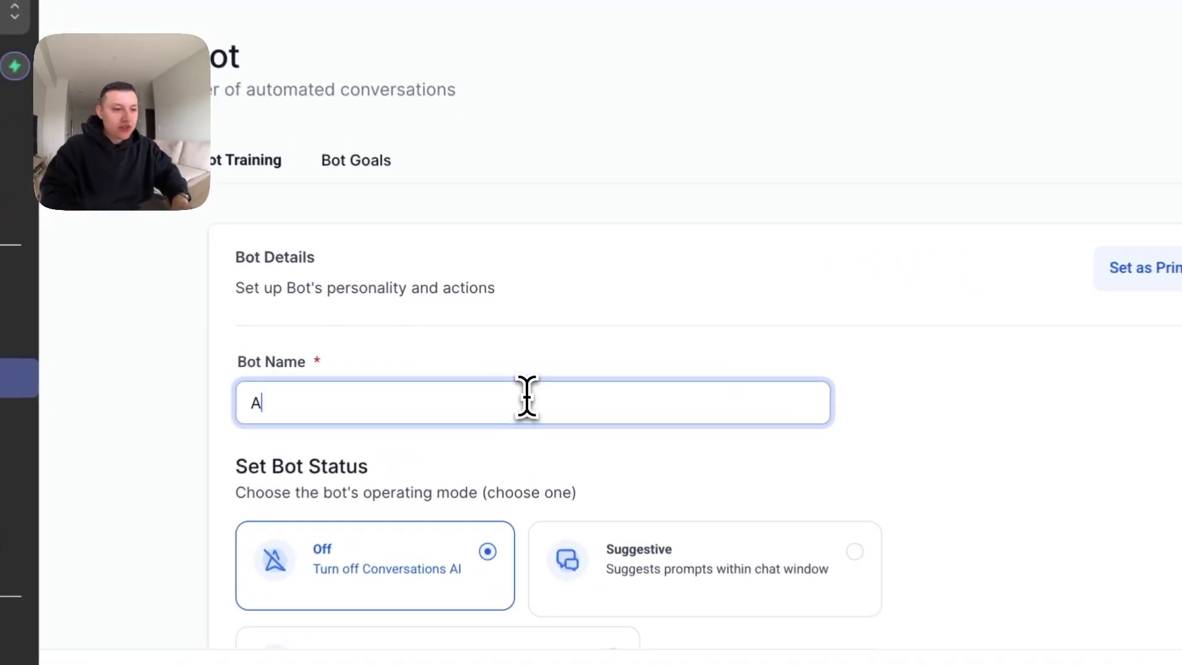
text(Bot - SaaS)
scroll(526, 398, down, 6)
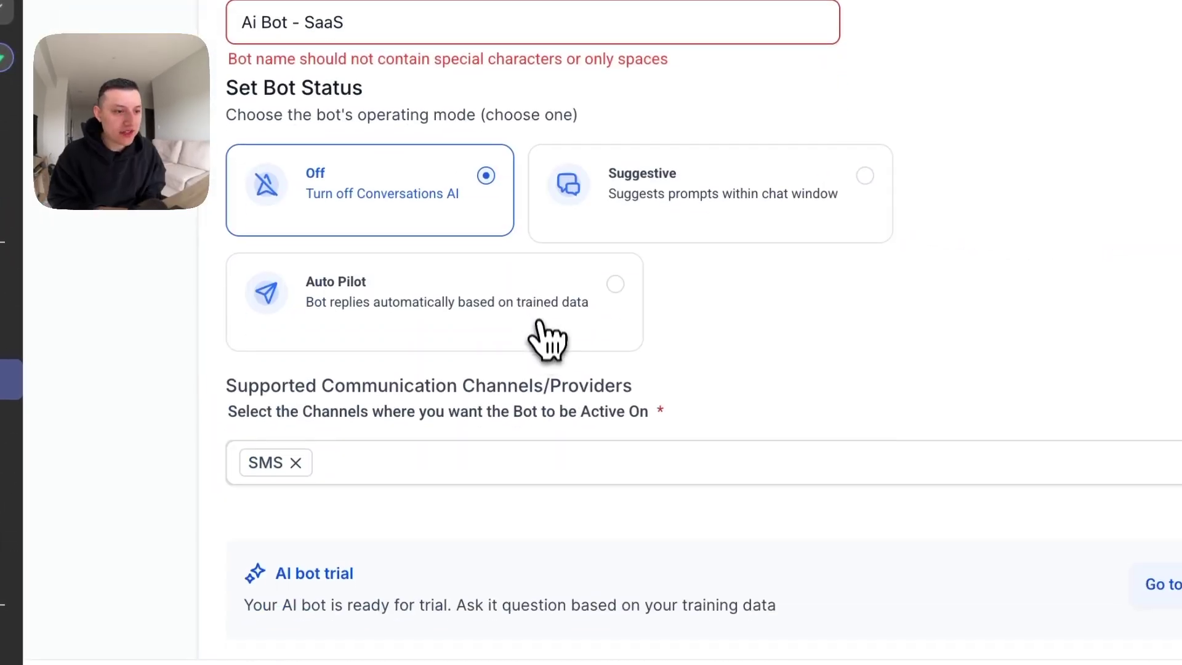
click(355, 311)
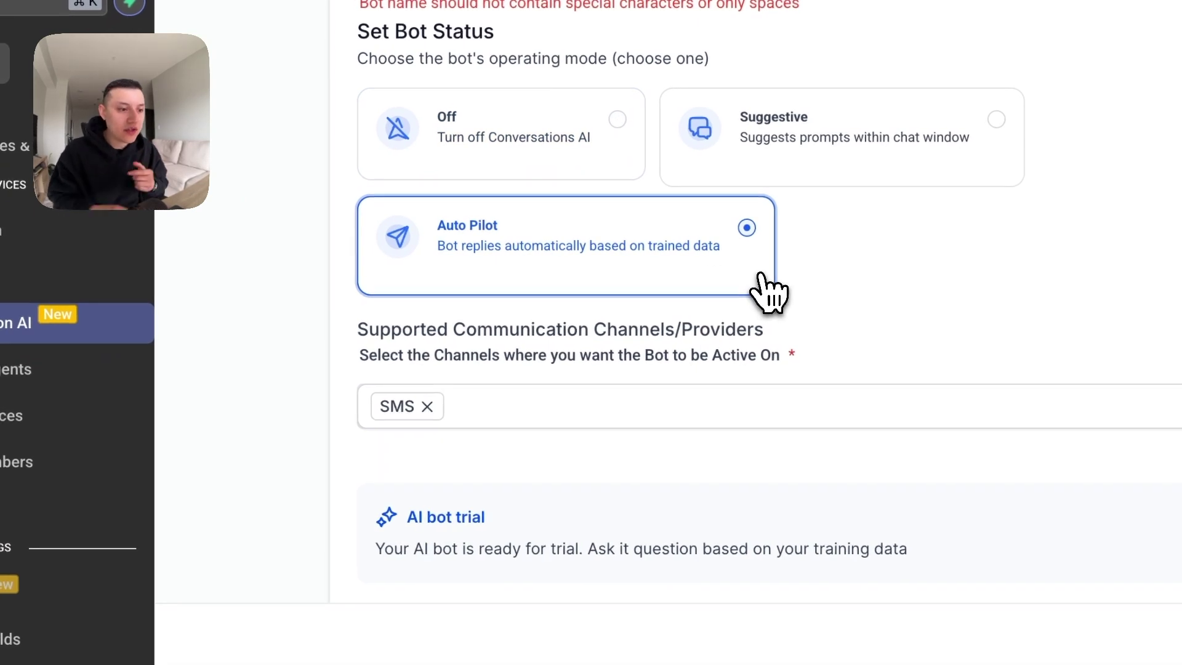
click(426, 406)
click(482, 418)
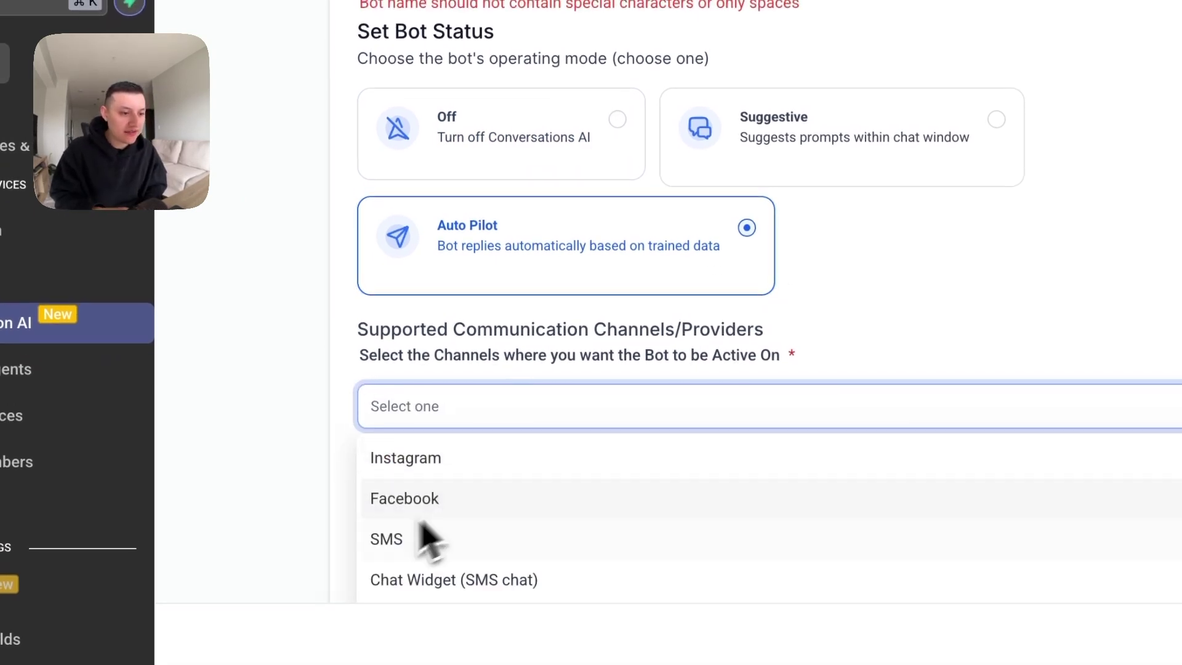
scroll(316, 541, down, 5)
click(426, 344)
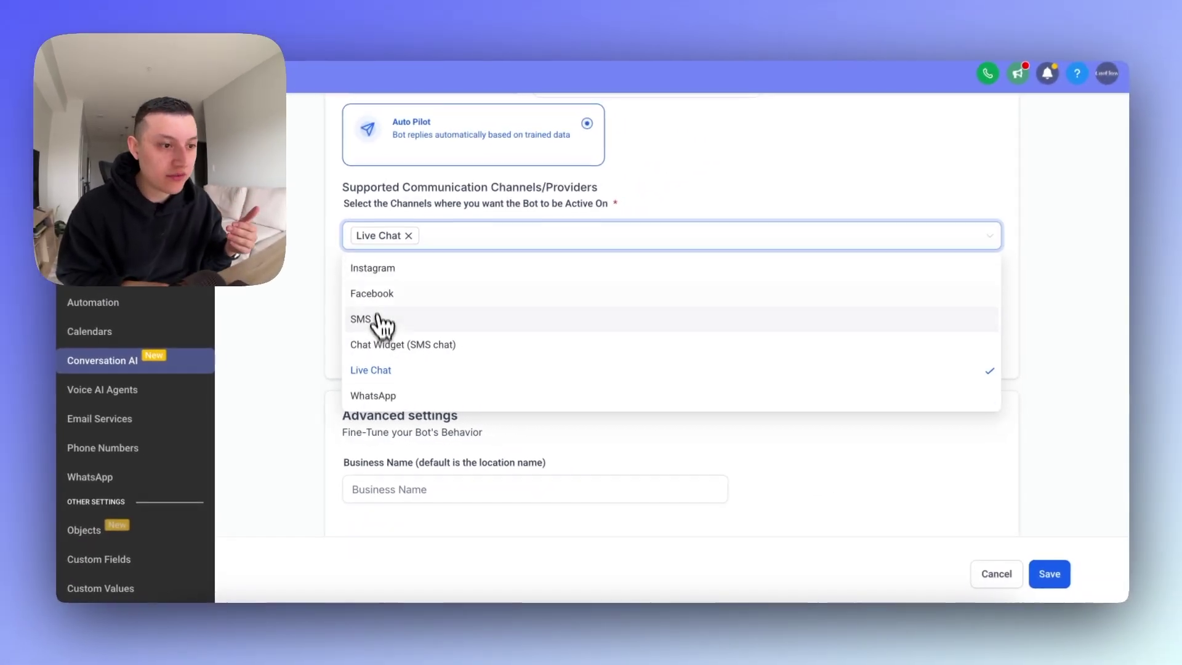
Set the auto-pilot reply wait time to 6 seconds
click(336, 306)
scroll(612, 258, down, 4)
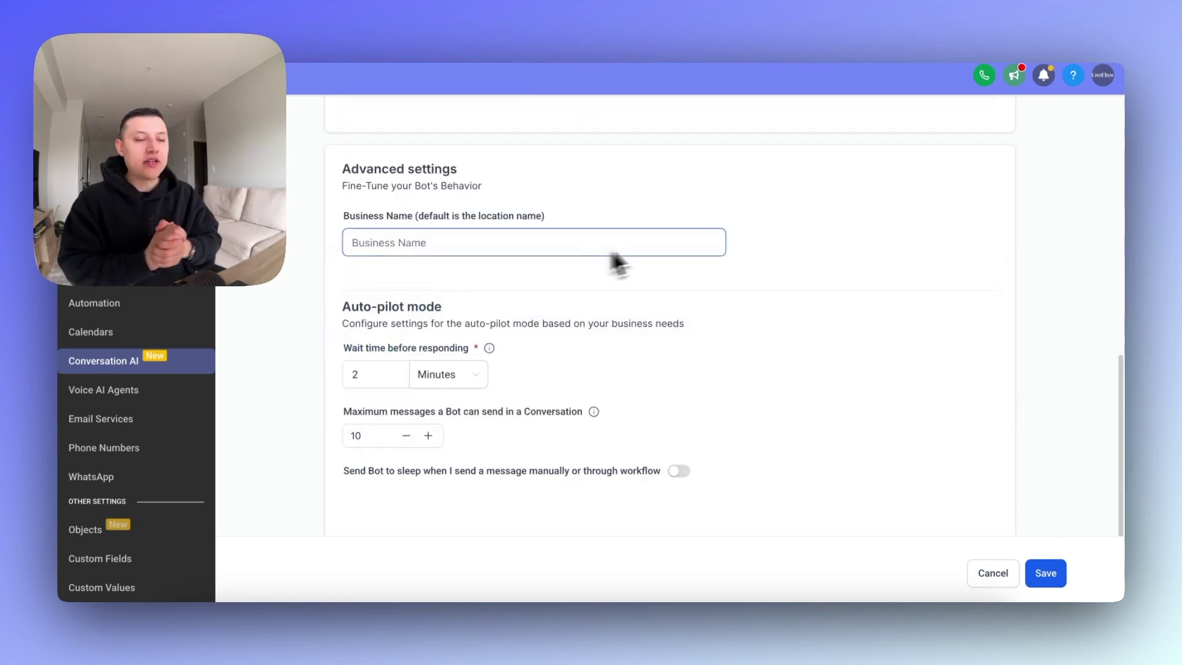
scroll(648, 246, down, 1)
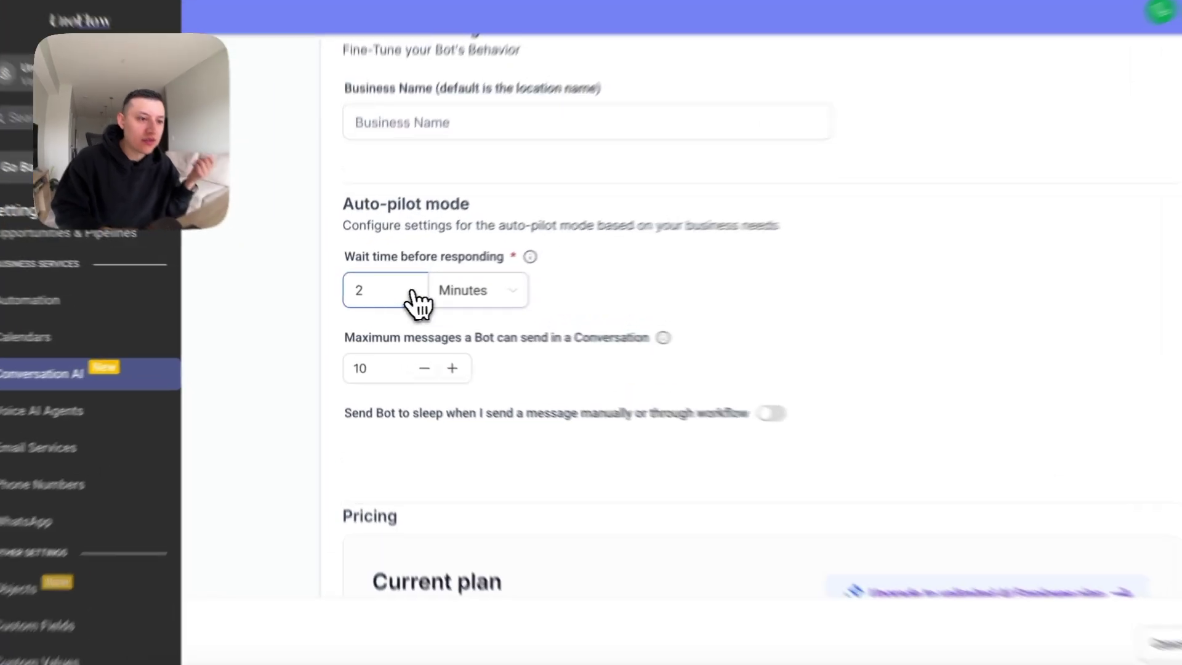
click(458, 296)
click(513, 375)
drag(423, 297, 288, 289)
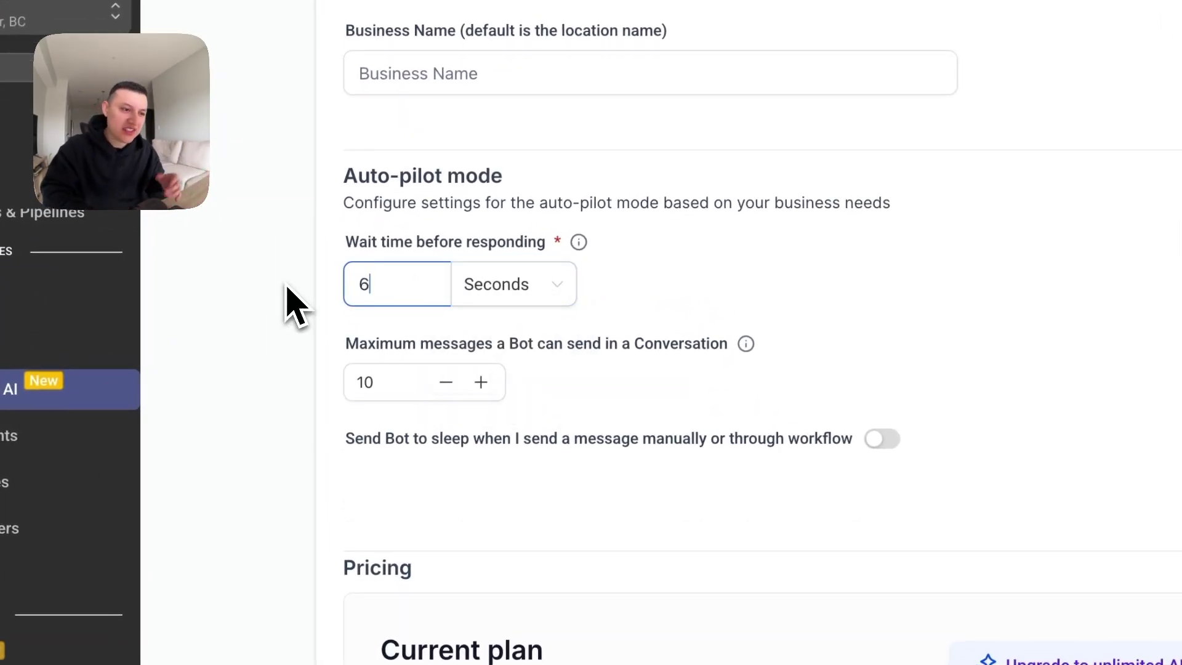
click(824, 305)
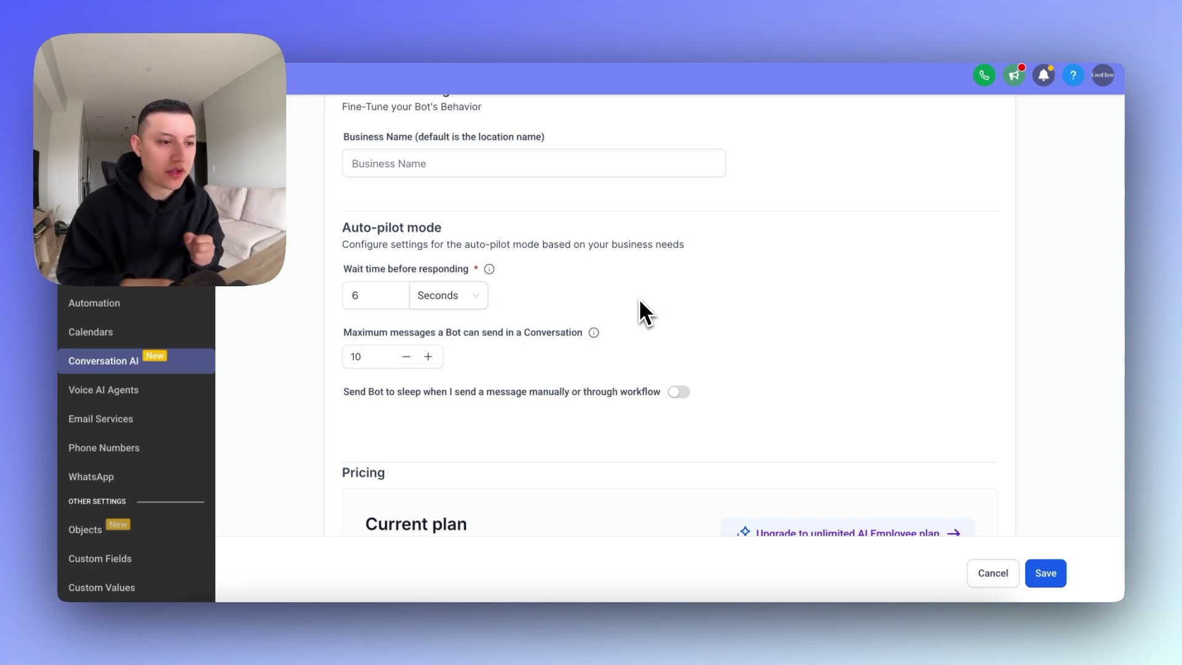
Set the maximum messages per conversation to 25
scroll(512, 366, down, 1)
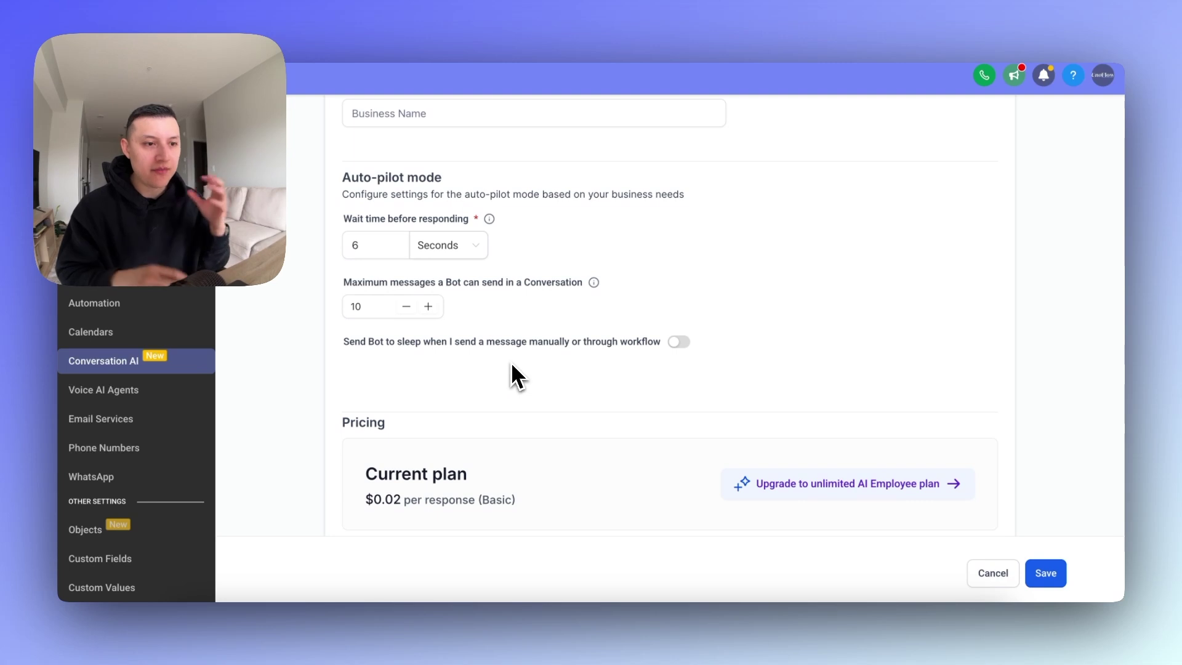
double_click(352, 307)
text(2)
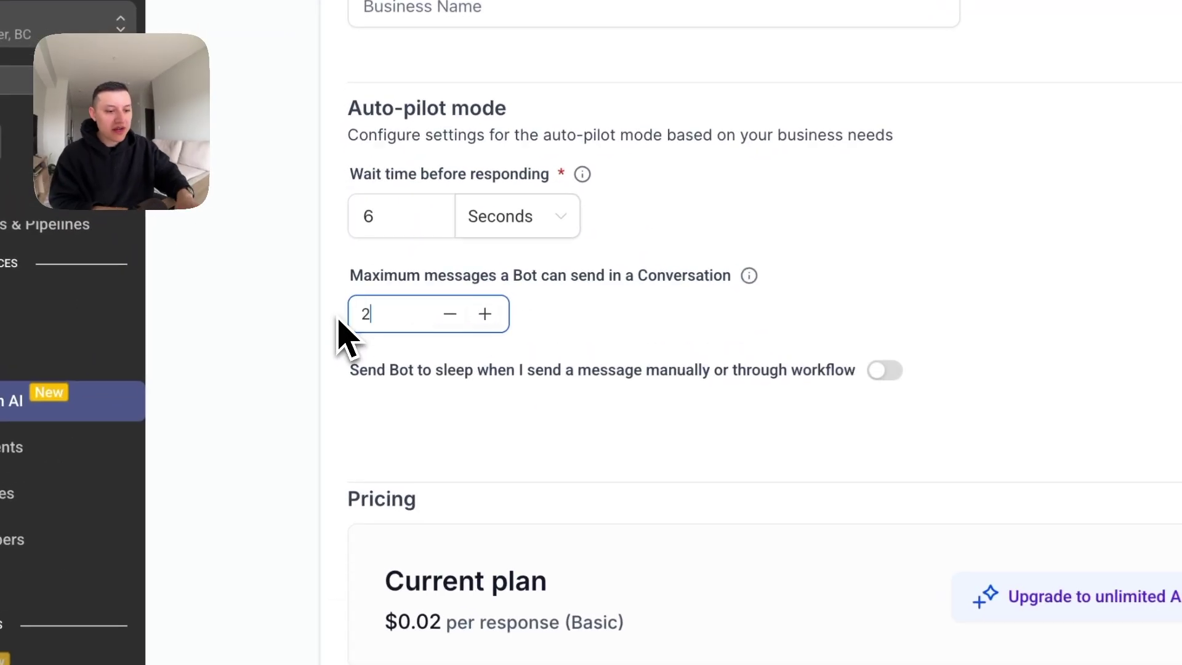
text(5)
click(741, 339)
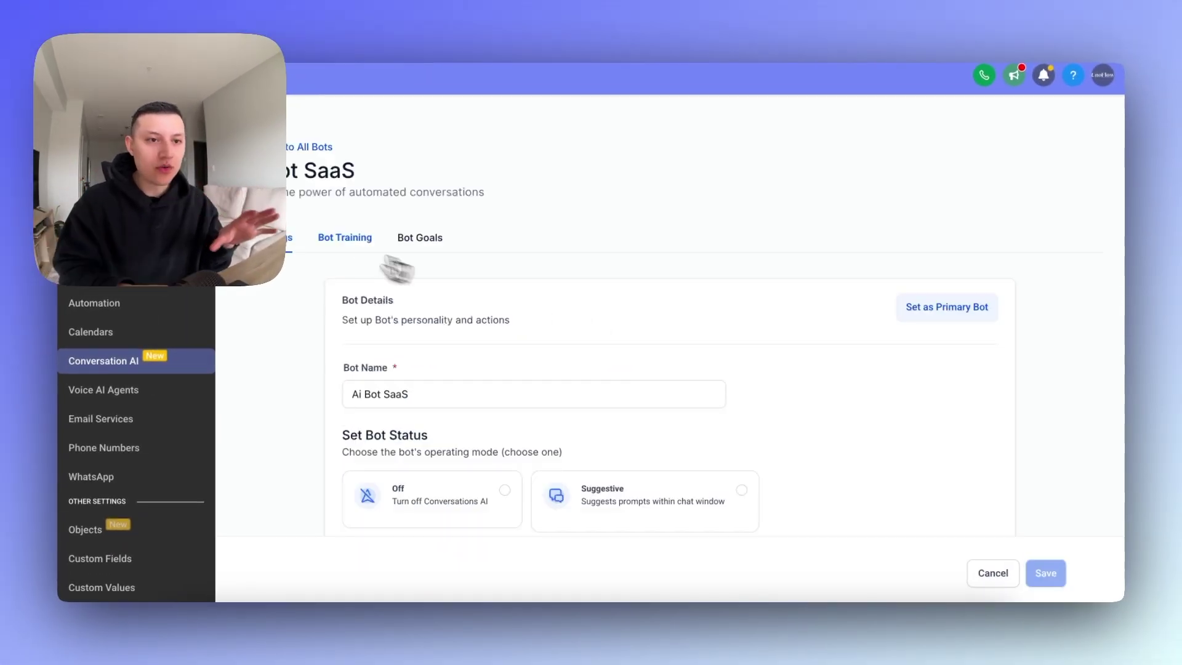
In Bot Training, paste the app.uno-flow.com preview URL into the web crawler and fetch its data
click(335, 239)
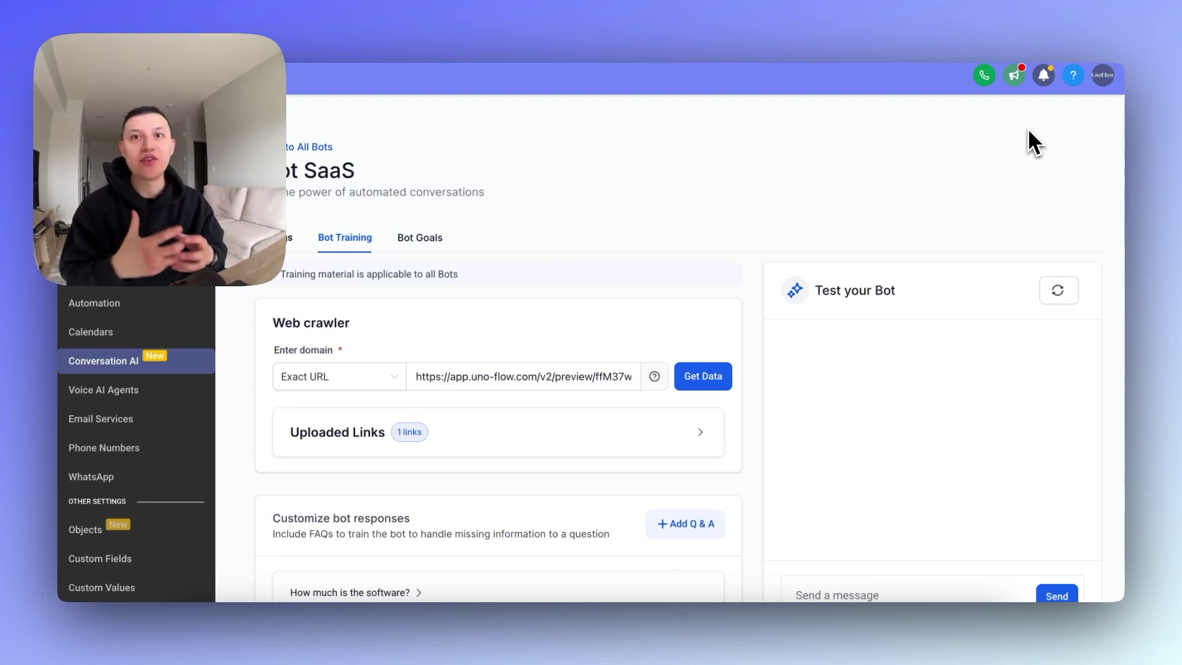
scroll(575, 295, down, 1)
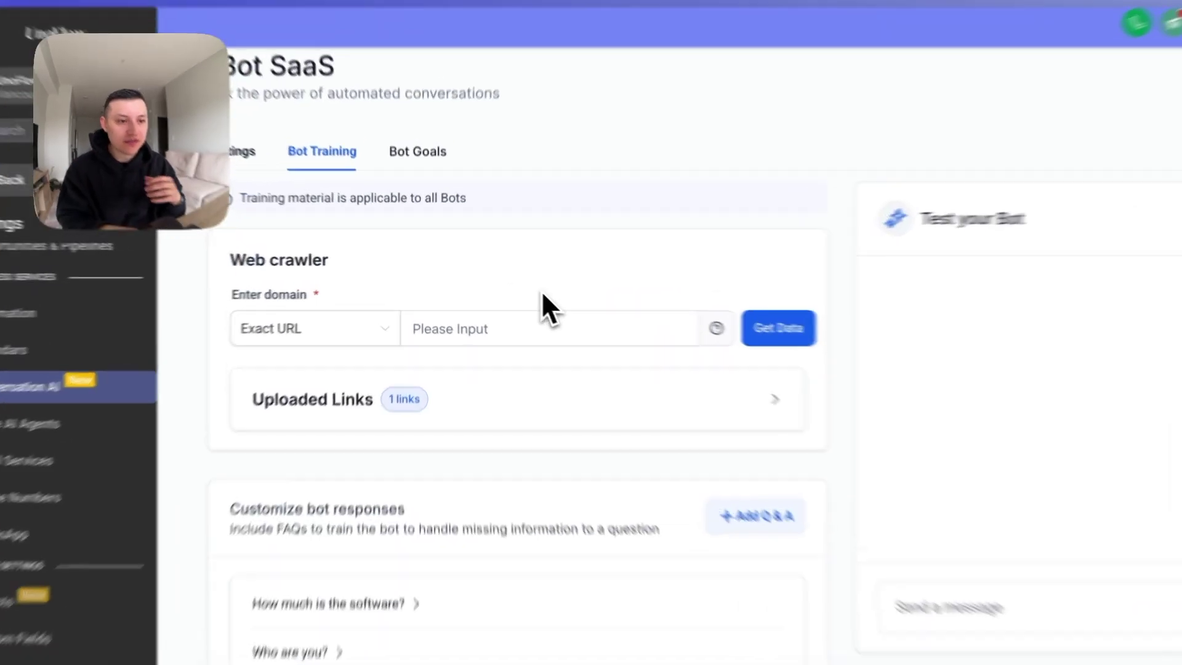
click(489, 315)
text(https://app.uno-flow.com/v2/preview/1YW7wN4SFSQBCKwn2ng)
click(594, 300)
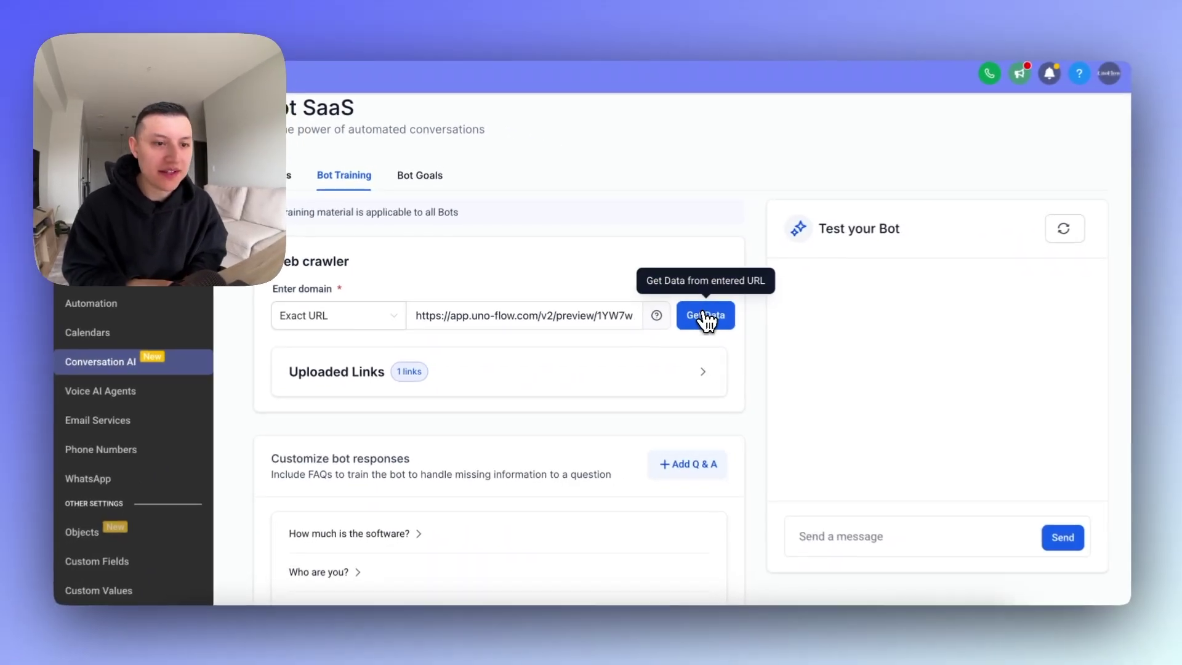
click(855, 344)
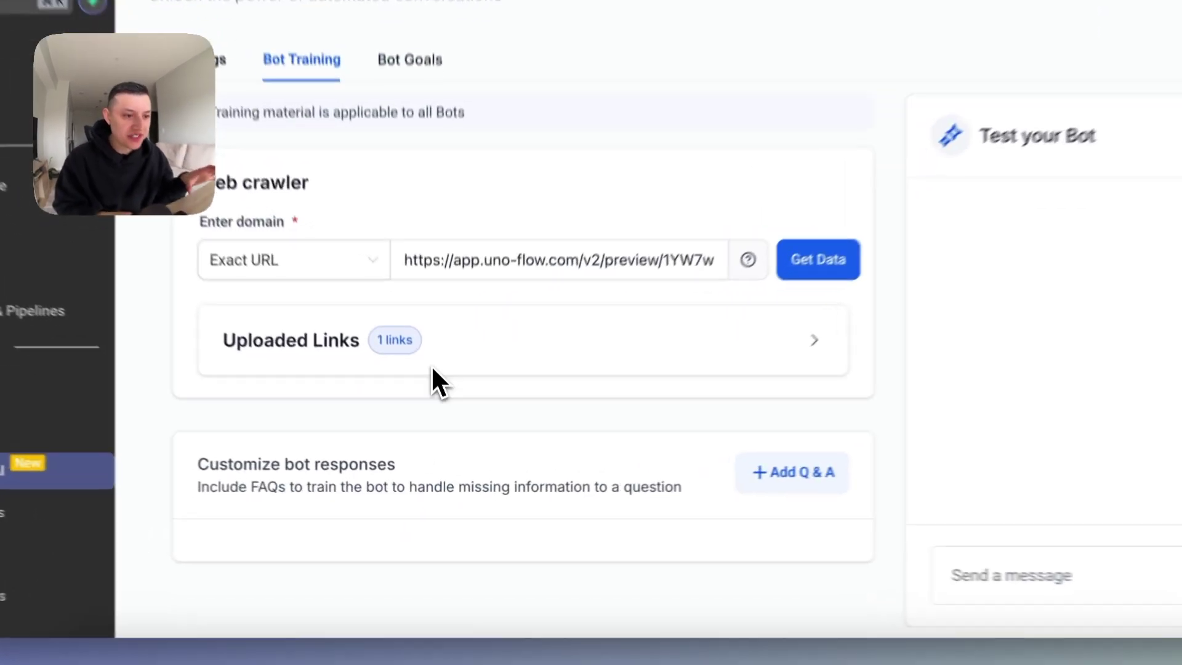
Expand Uploaded Links and view the 626 words scraped from the trained preview page
click(433, 409)
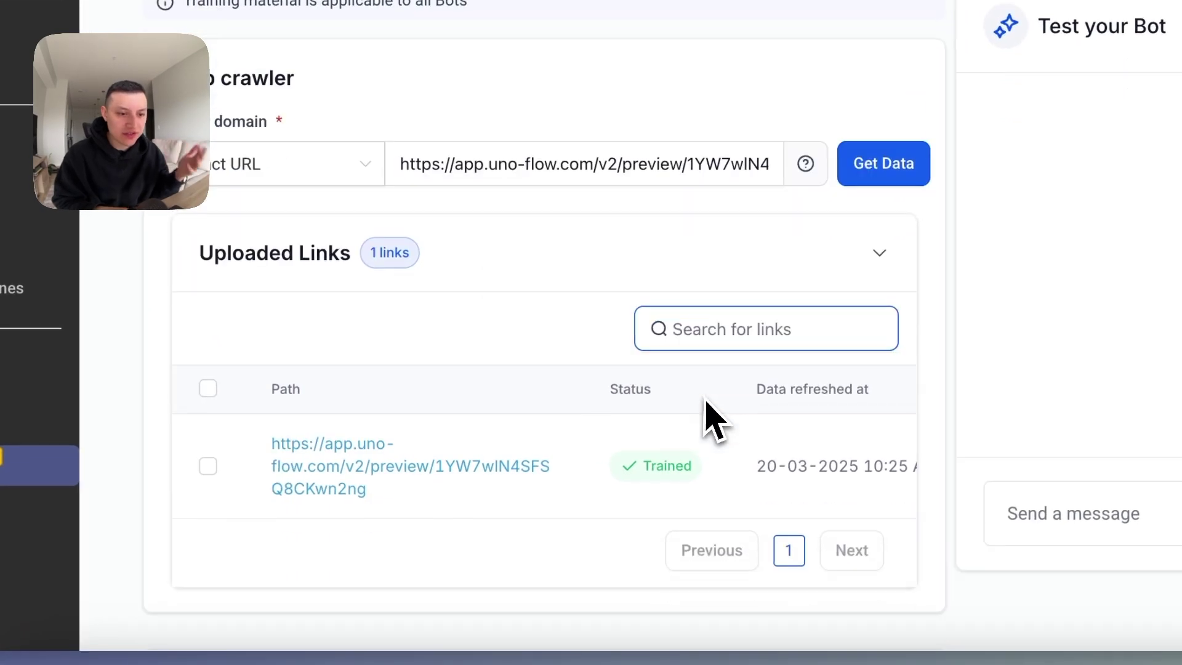
scroll(689, 554, right, 3)
click(734, 533)
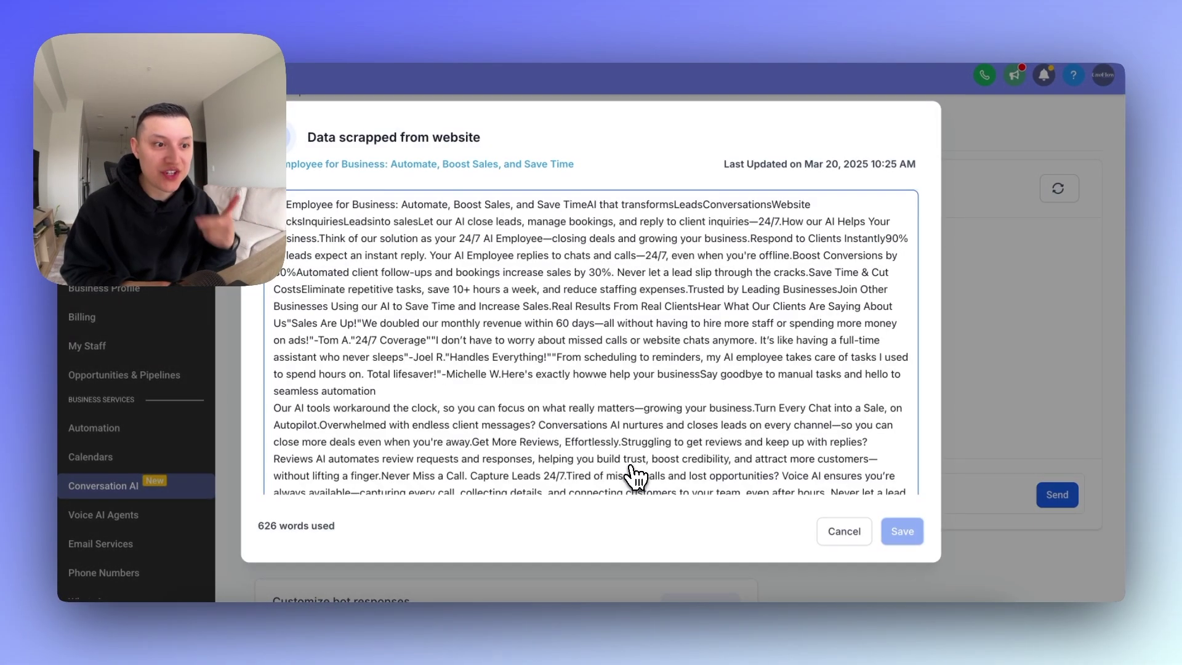
drag(296, 212, 951, 622)
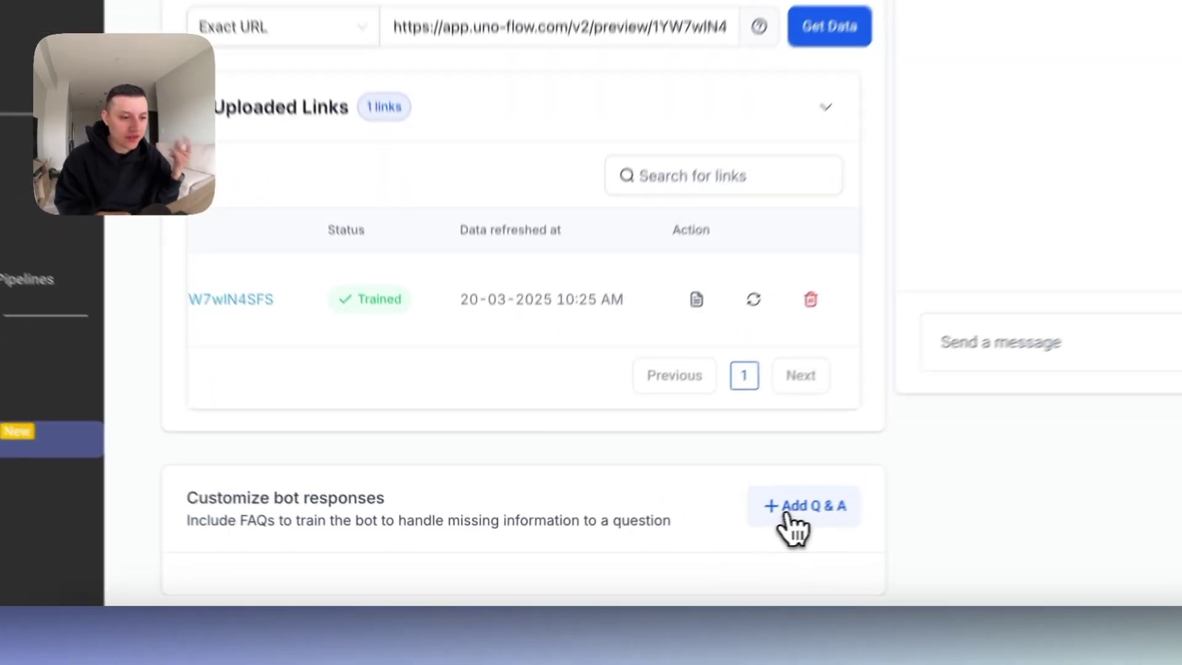
Add an empty Q&A entry under Customize bot responses and focus its Answer field
click(693, 534)
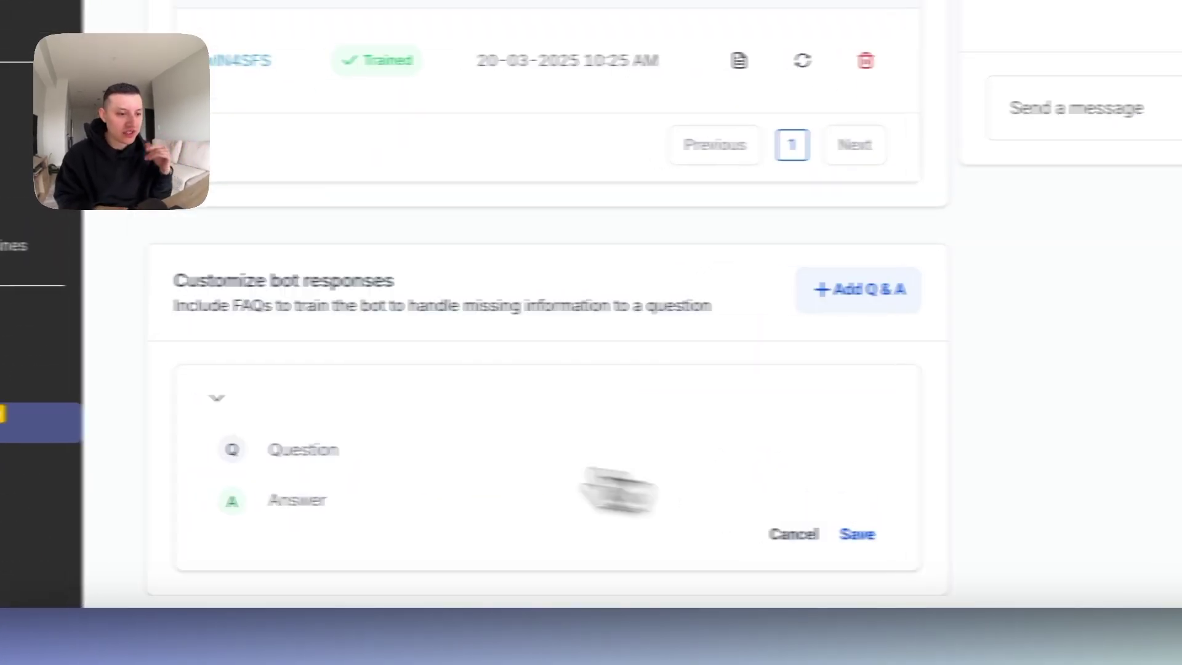
click(428, 509)
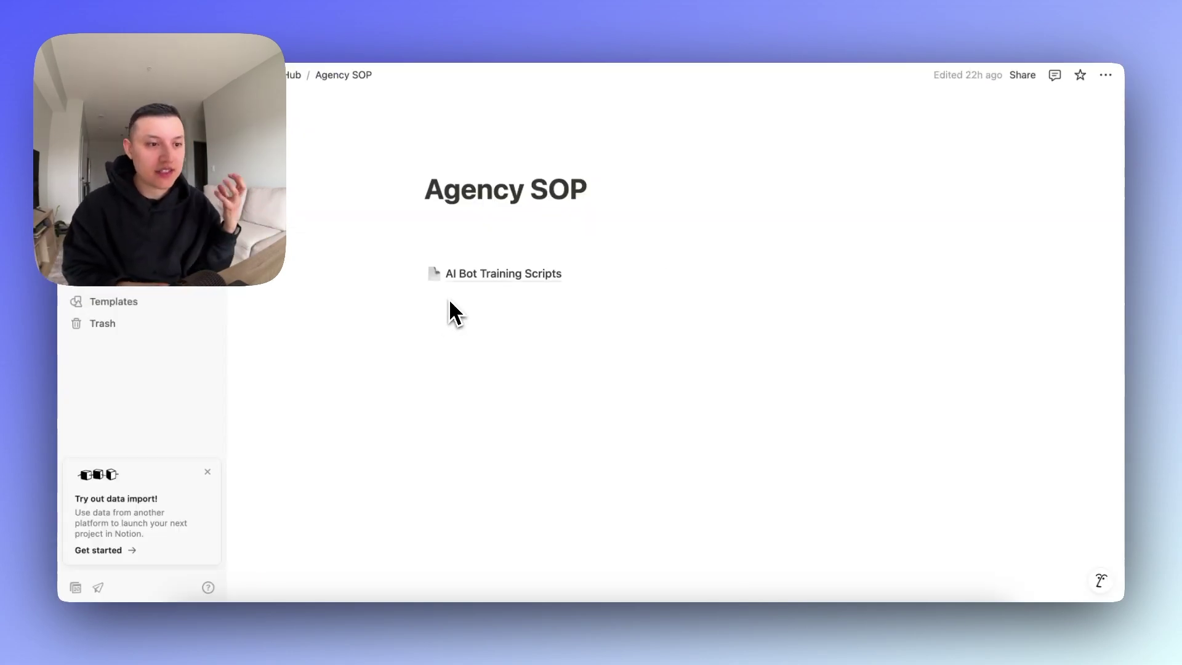
In Notion, open AI Bot Training Scripts > SaaS Agency > FAQs
click(487, 276)
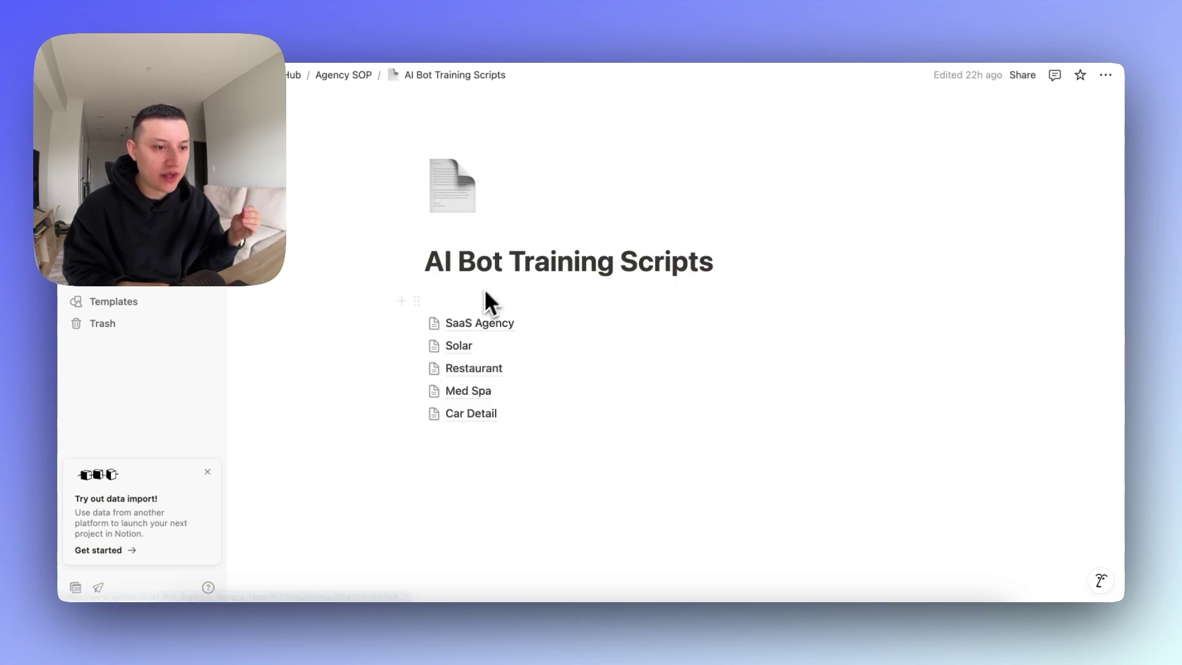
click(463, 325)
click(456, 230)
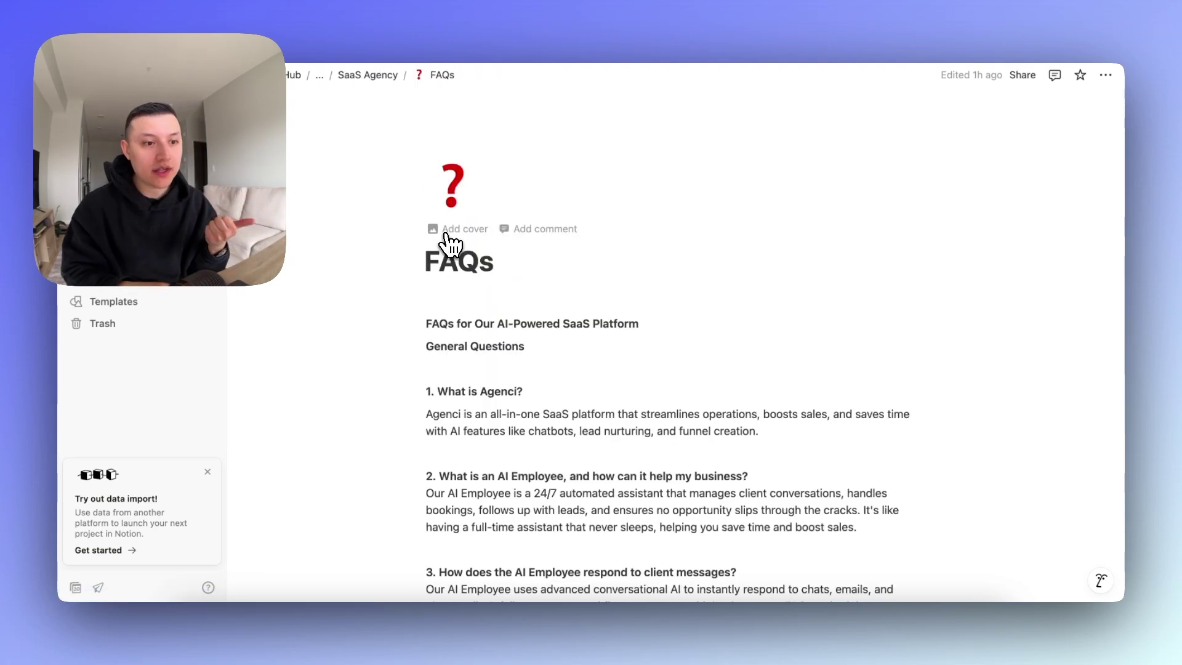
scroll(585, 359, down, 5)
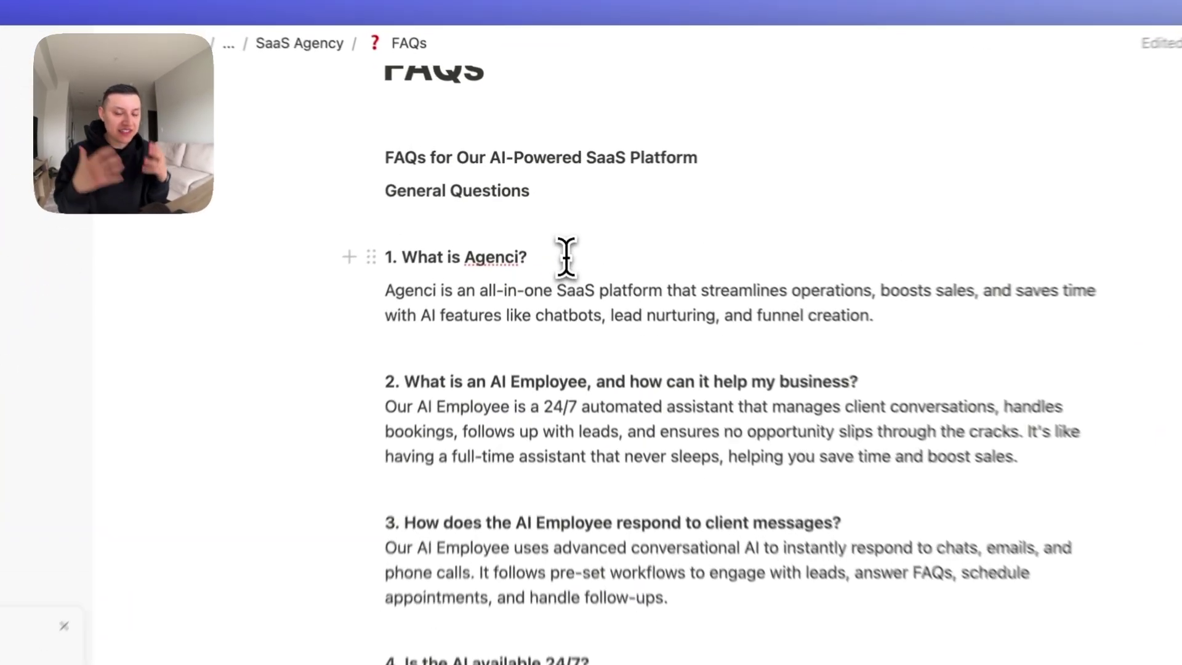
Select the 'What is Agenci?' question and copy its answer paragraph
click(547, 221)
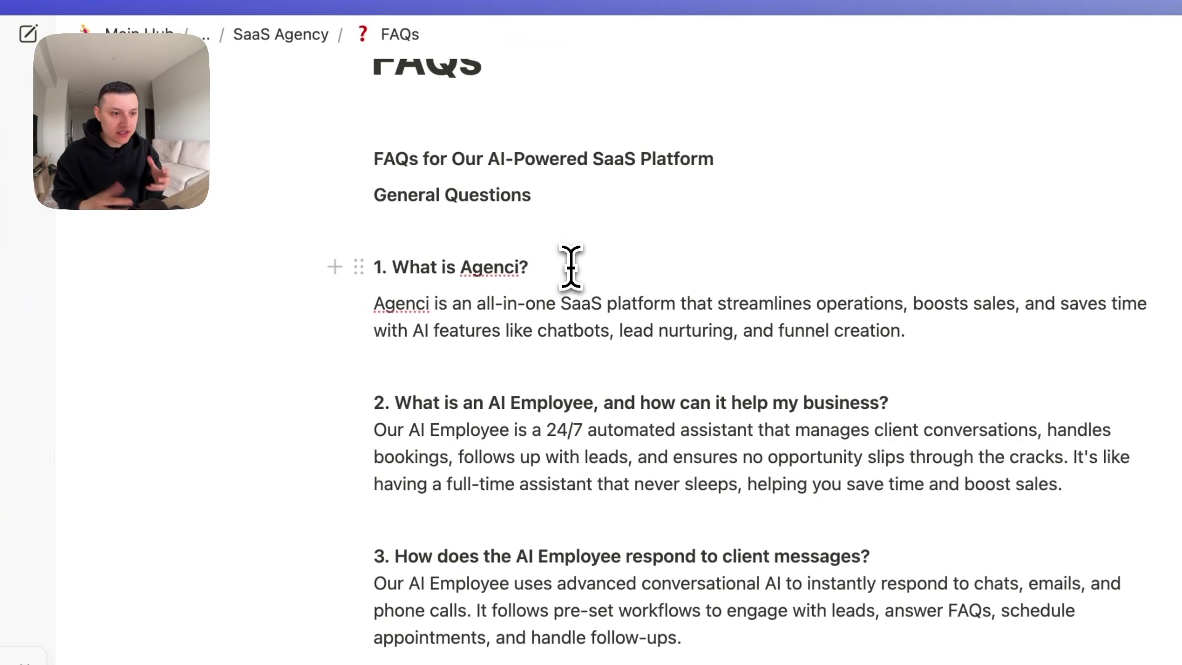
drag(571, 267, 388, 267)
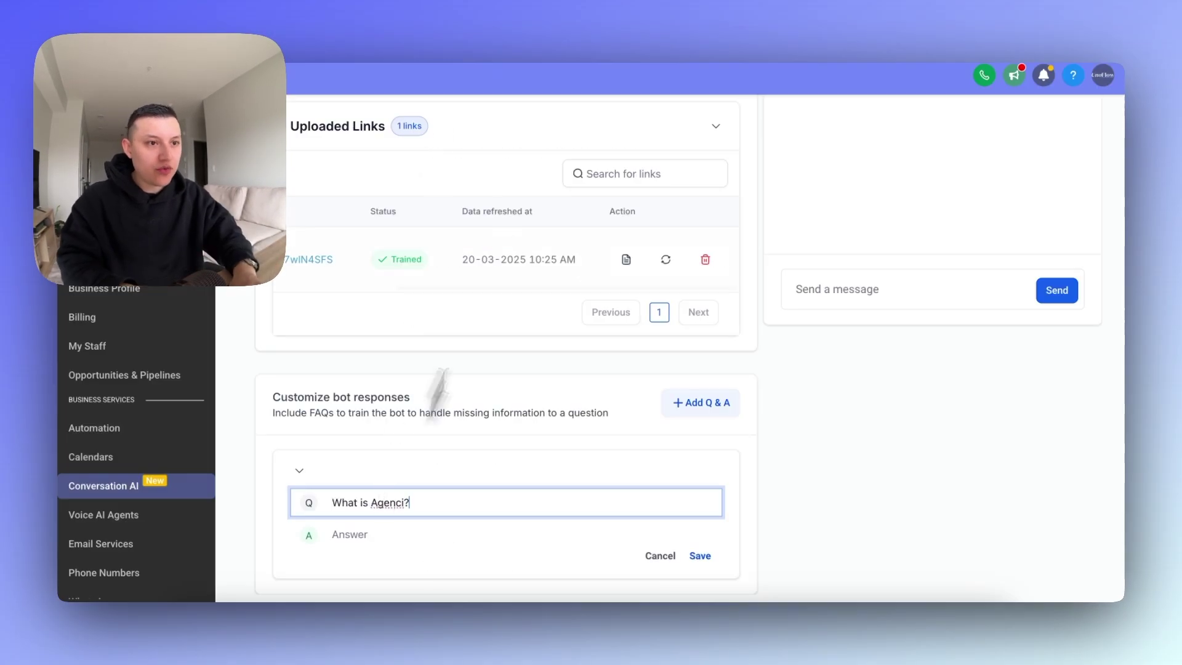
key(super+Tab)
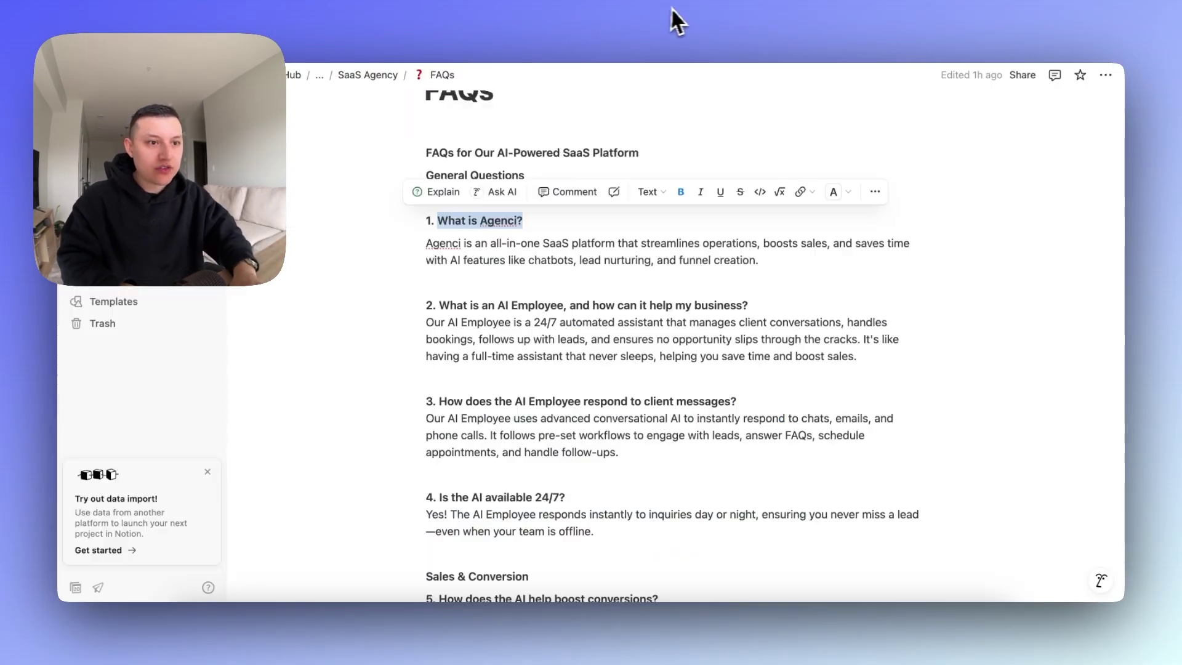
drag(429, 250, 759, 266)
key(super+c)
Paste the Agenci answer into the Q&A entry, save it, and expand it to check
key(super+Tab)
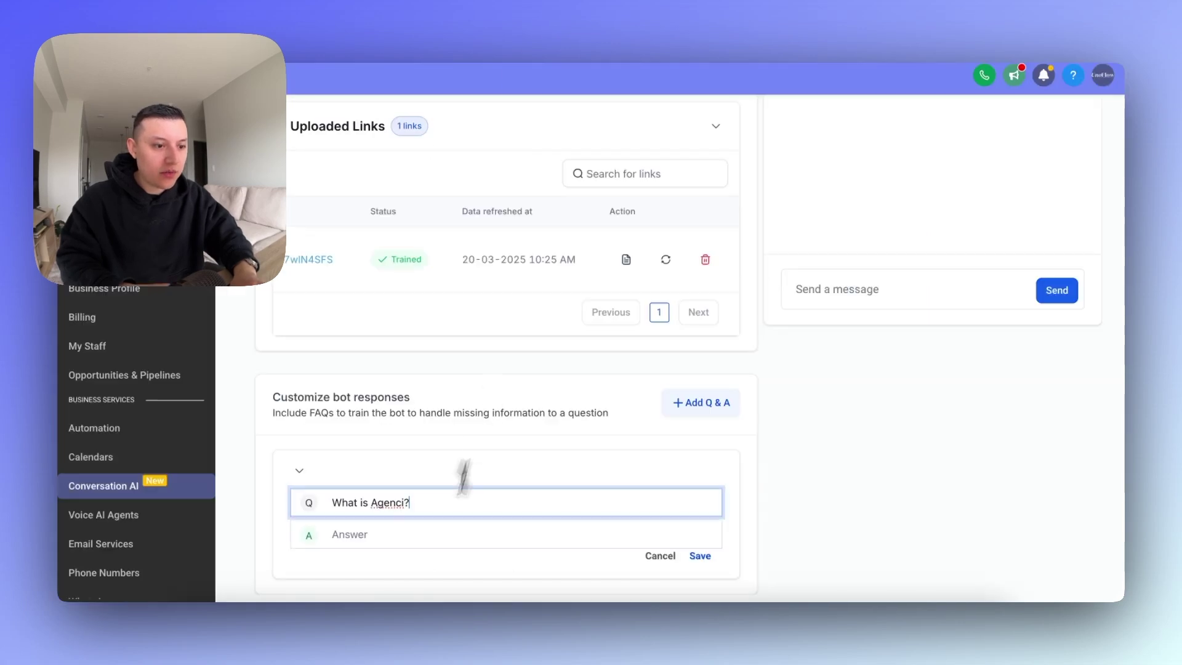
click(448, 535)
key(super+v)
click(700, 591)
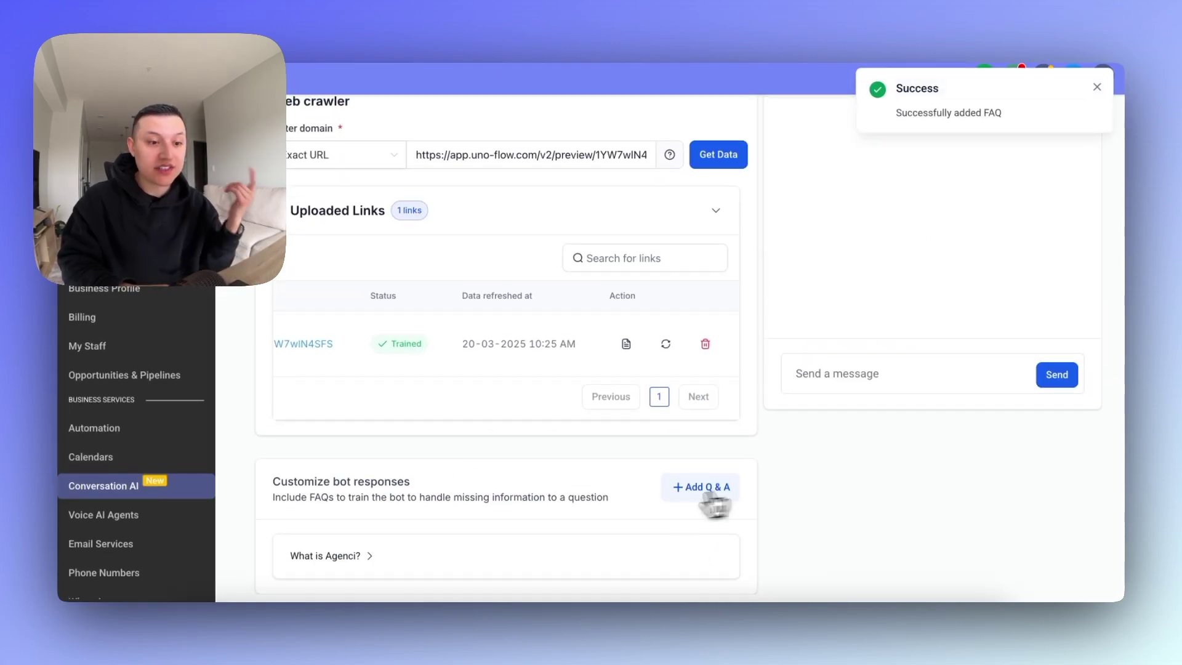
click(411, 556)
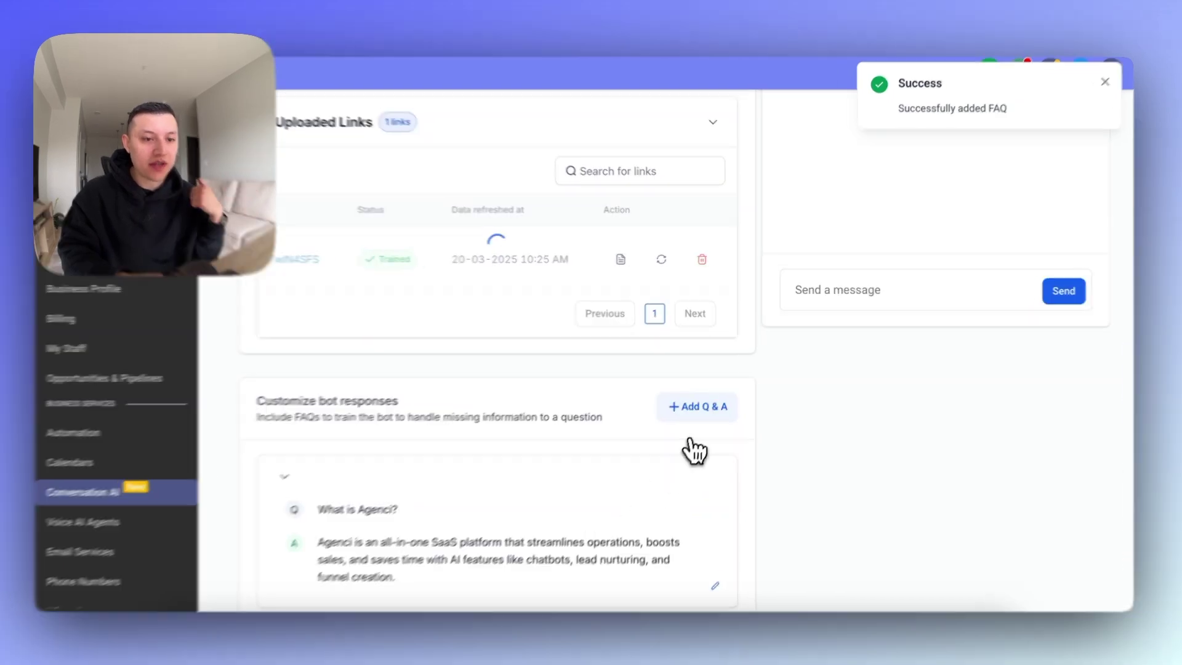
Start a new Q&A with the question 'What is an AI Employee, and how can it help my business?'
click(692, 404)
key(super+Tab)
drag(449, 301, 770, 301)
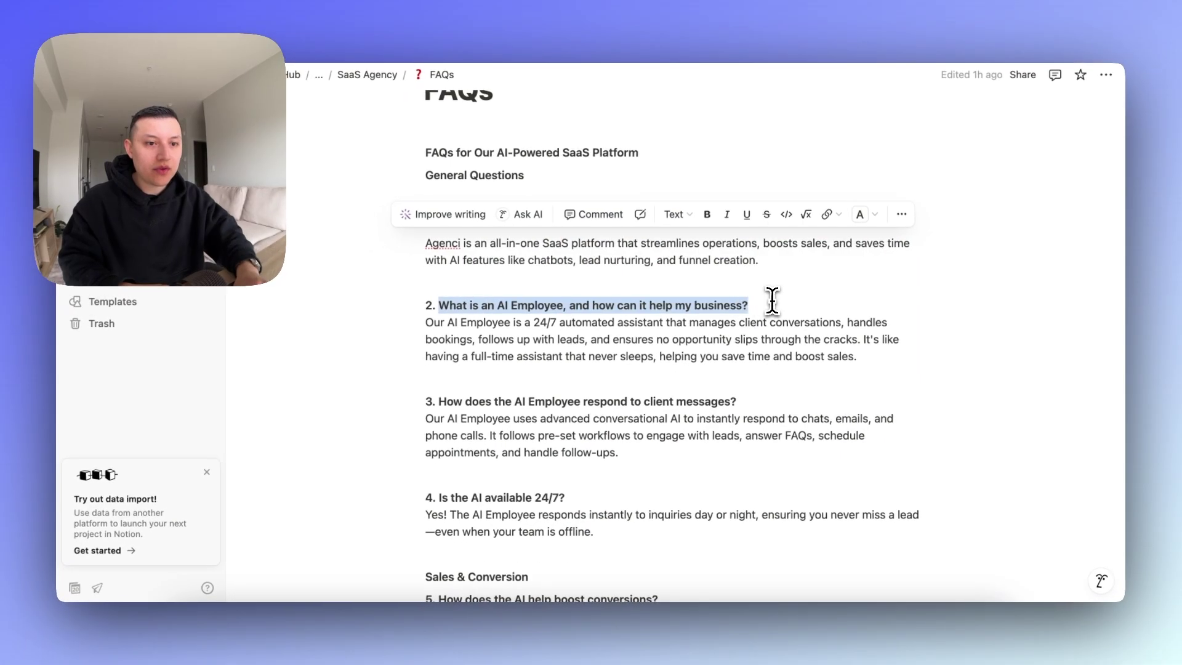
key(super+c)
key(super+Tab)
key(super+v)
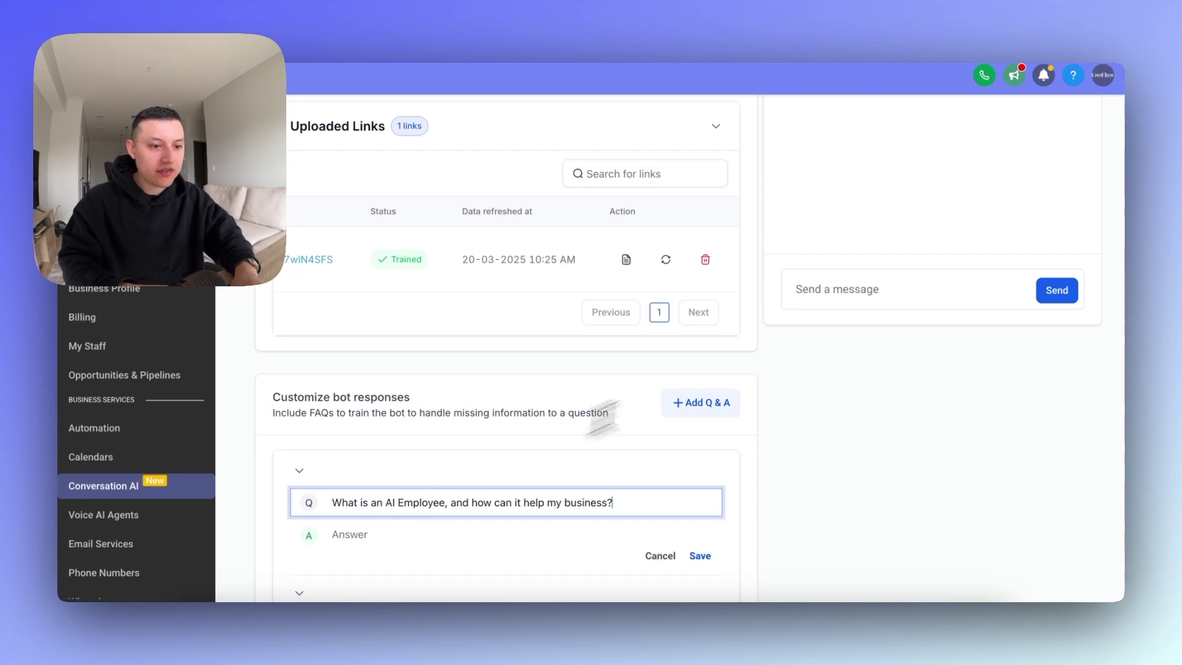
Paste the AI Employee answer from the Notion FAQs and save the Q&A
key(super+Tab)
mouse_move(430, 308)
mouse_down()
mouse_move(699, 361)
mouse_move(858, 357)
mouse_move(426, 322)
mouse_up()
key(super+c)
key(super+Tab)
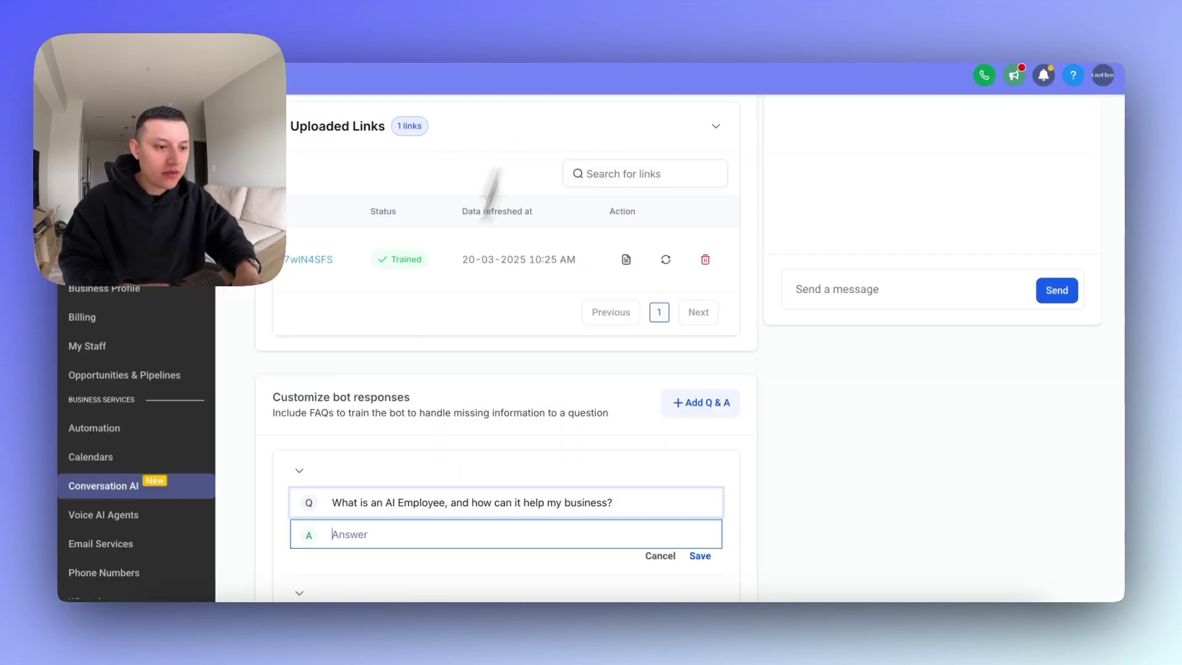
key(super+v)
scroll(651, 557, down, 2)
click(724, 494)
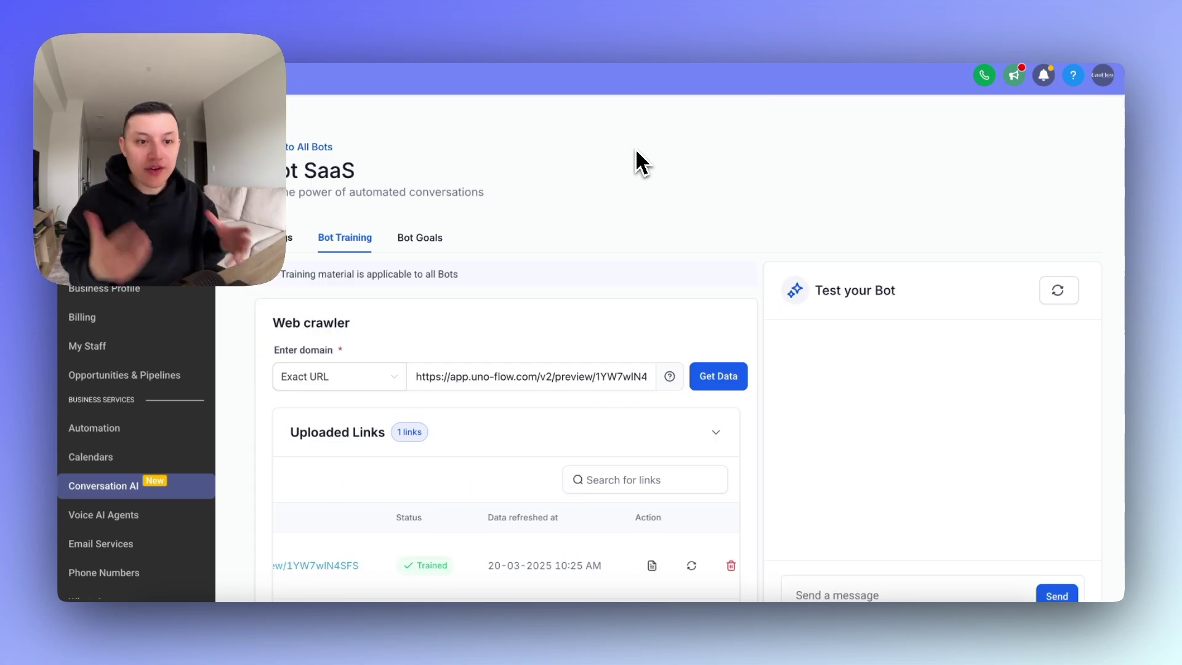
Ask the test bot 'How much is it?' to get both plan prices
scroll(657, 186, down, 2)
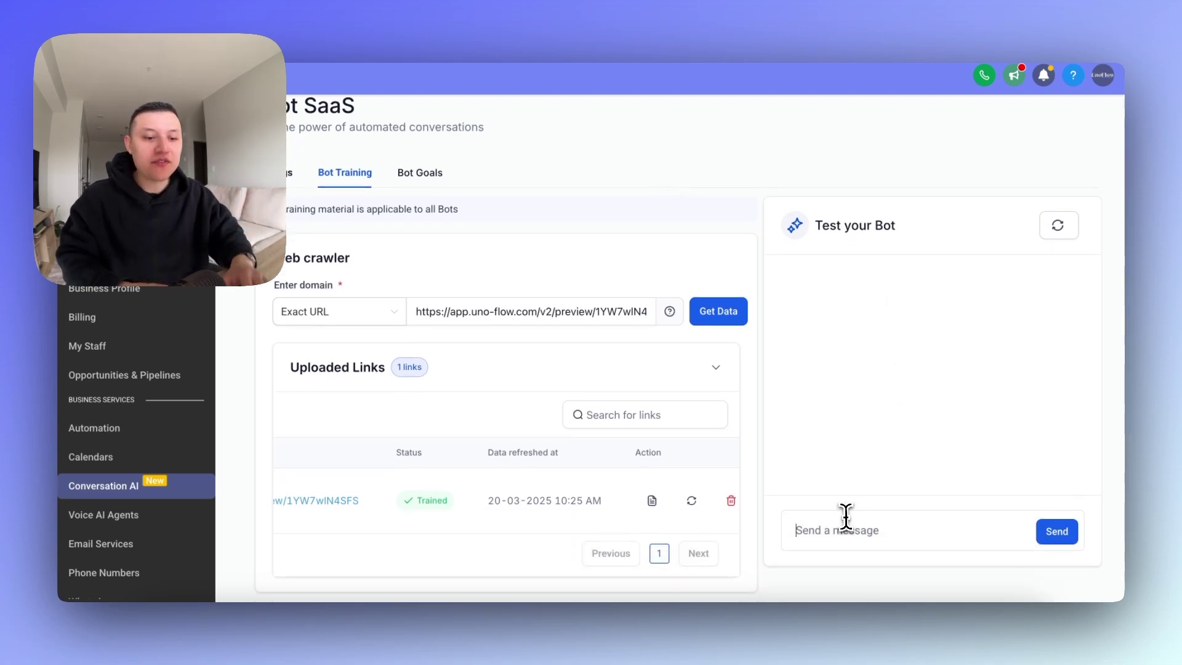
click(845, 519)
text(How much is it?)
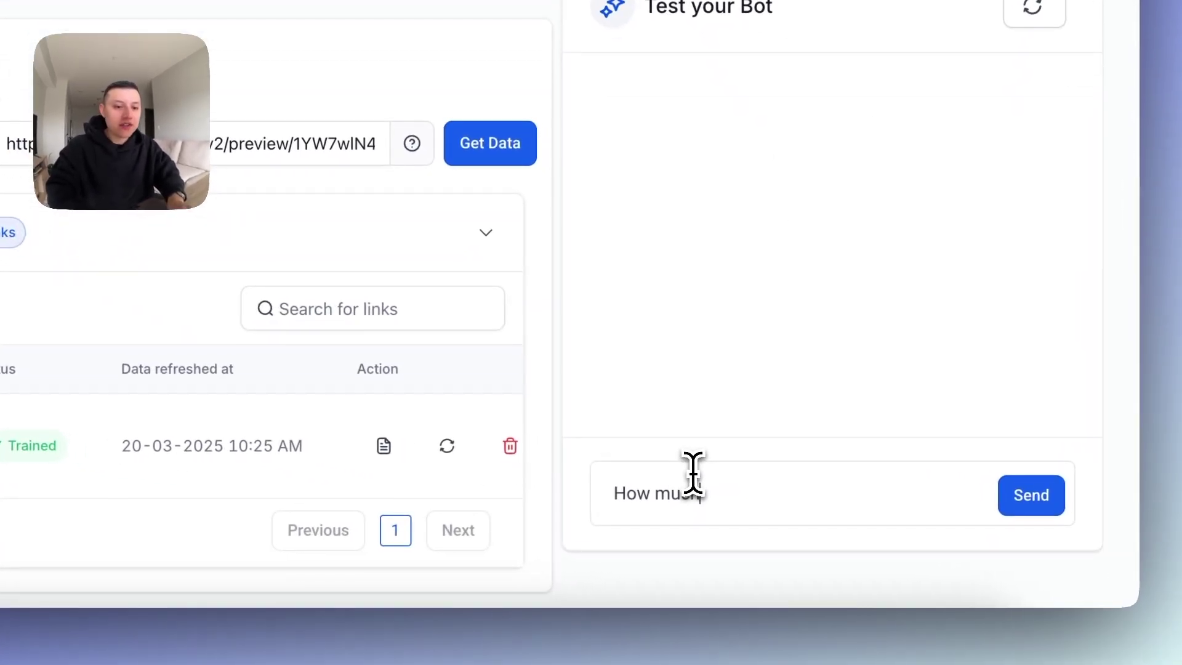
key(Return)
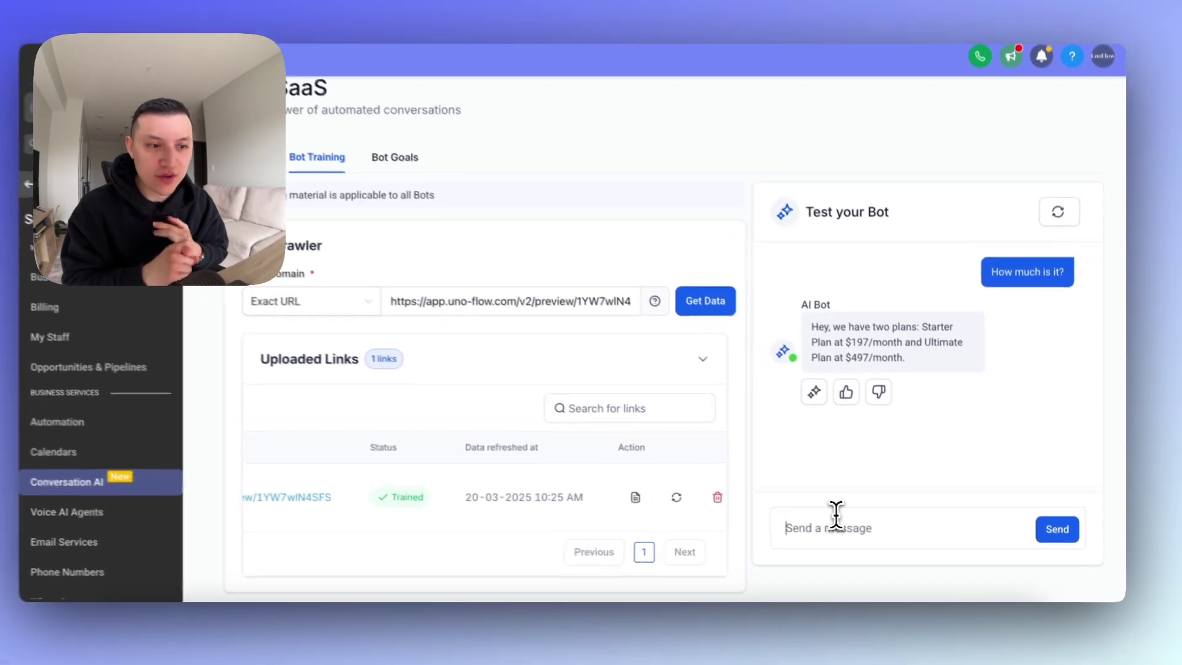
Ask the test bot 'What is agenci?' and review its platform description
scroll(757, 490, up, 2)
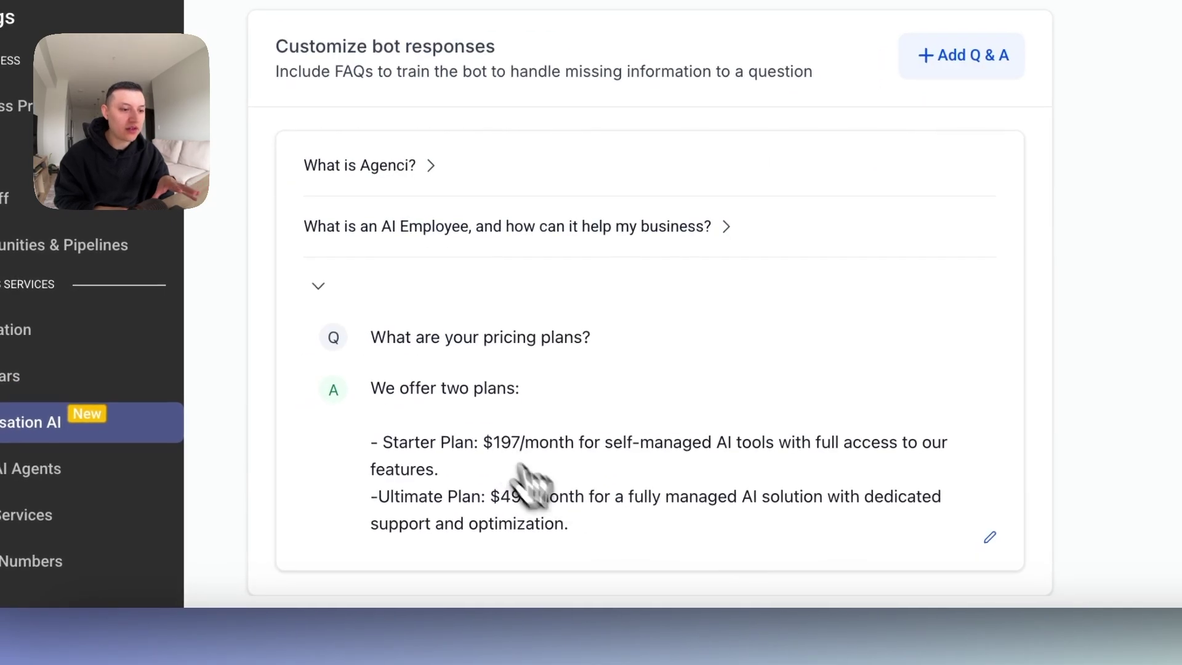
scroll(769, 388, up, 5)
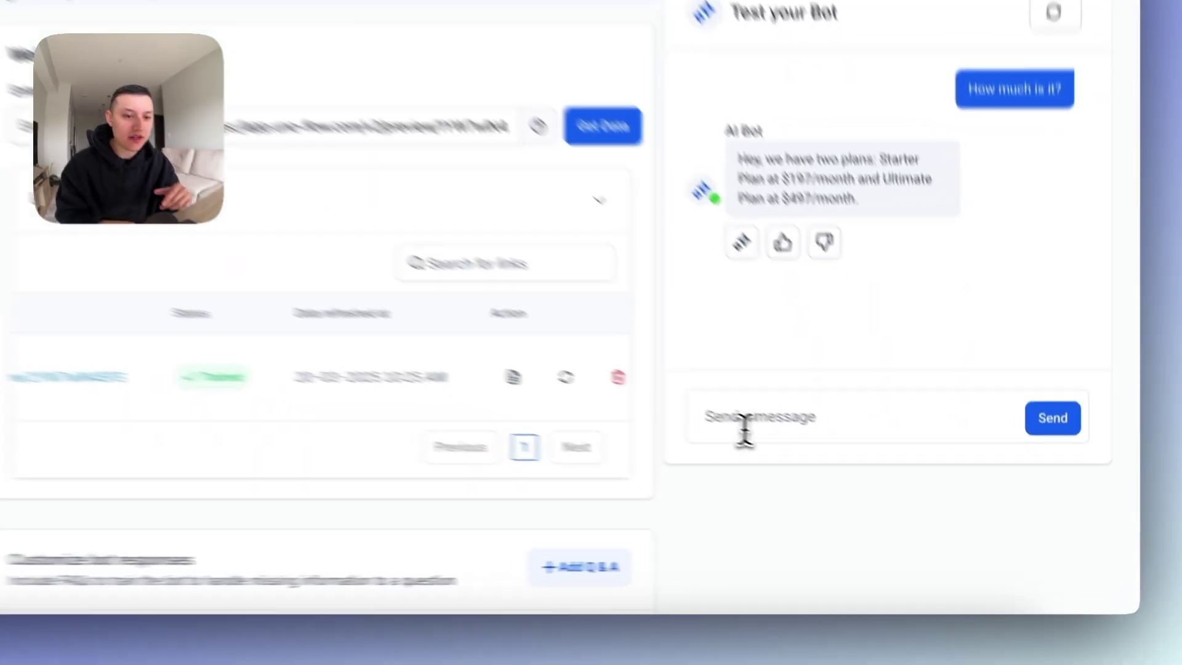
click(813, 456)
text(What is agenci)
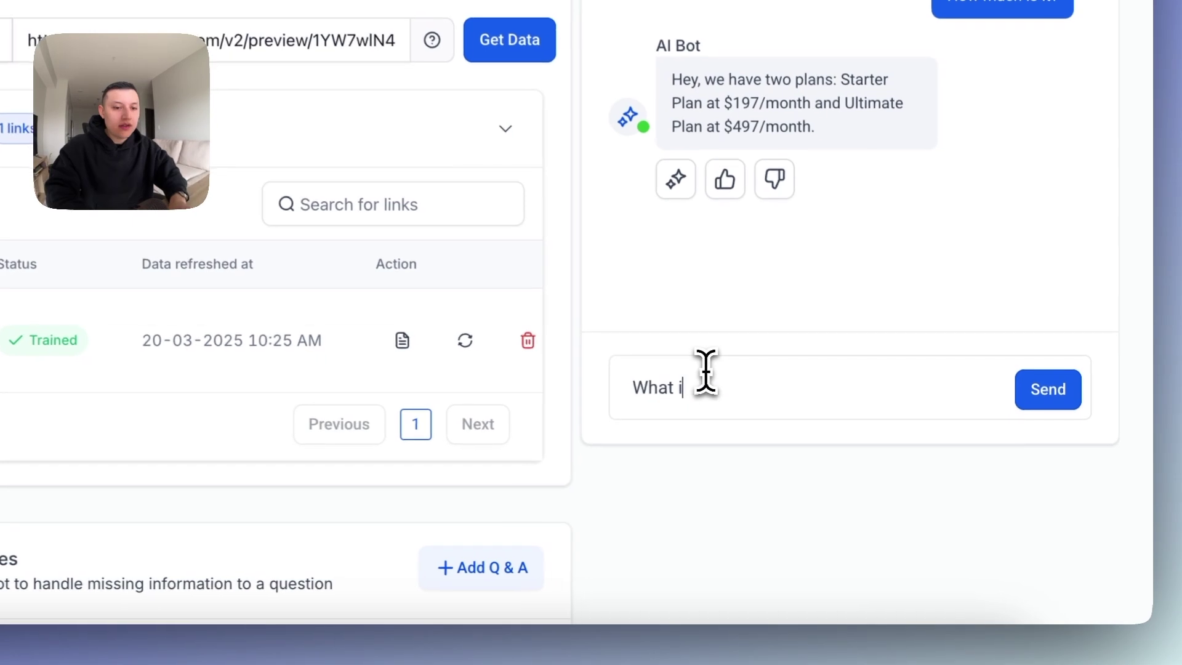
text(?)
key(Return)
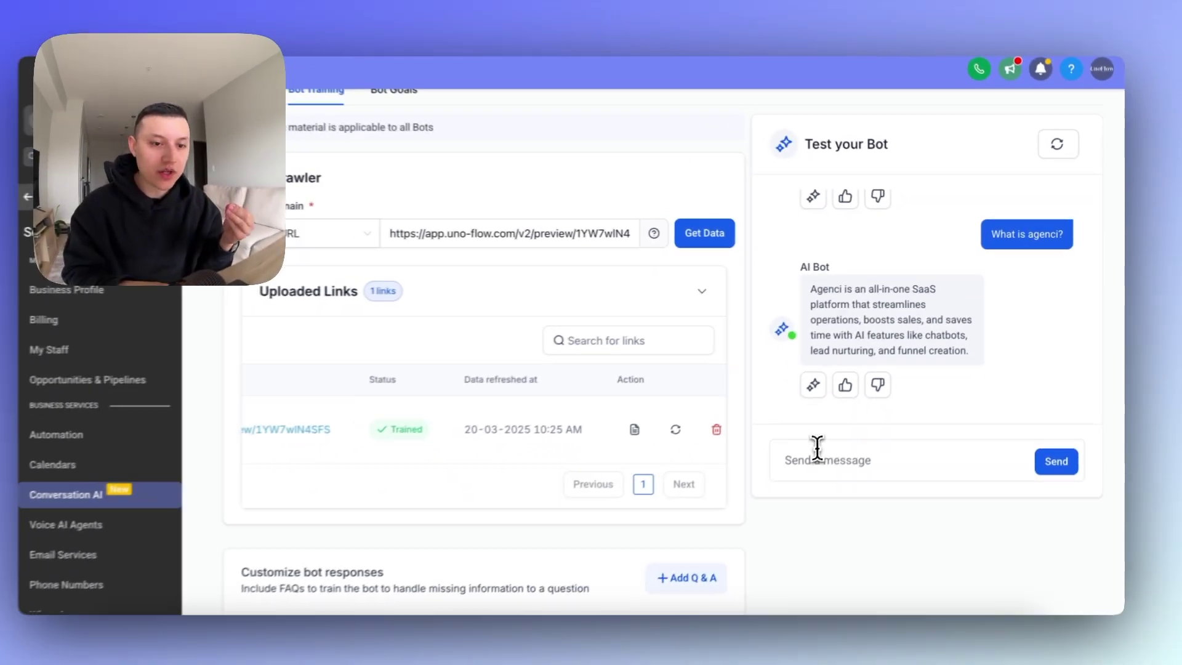
scroll(707, 461, down, 2)
scroll(639, 471, down, 2)
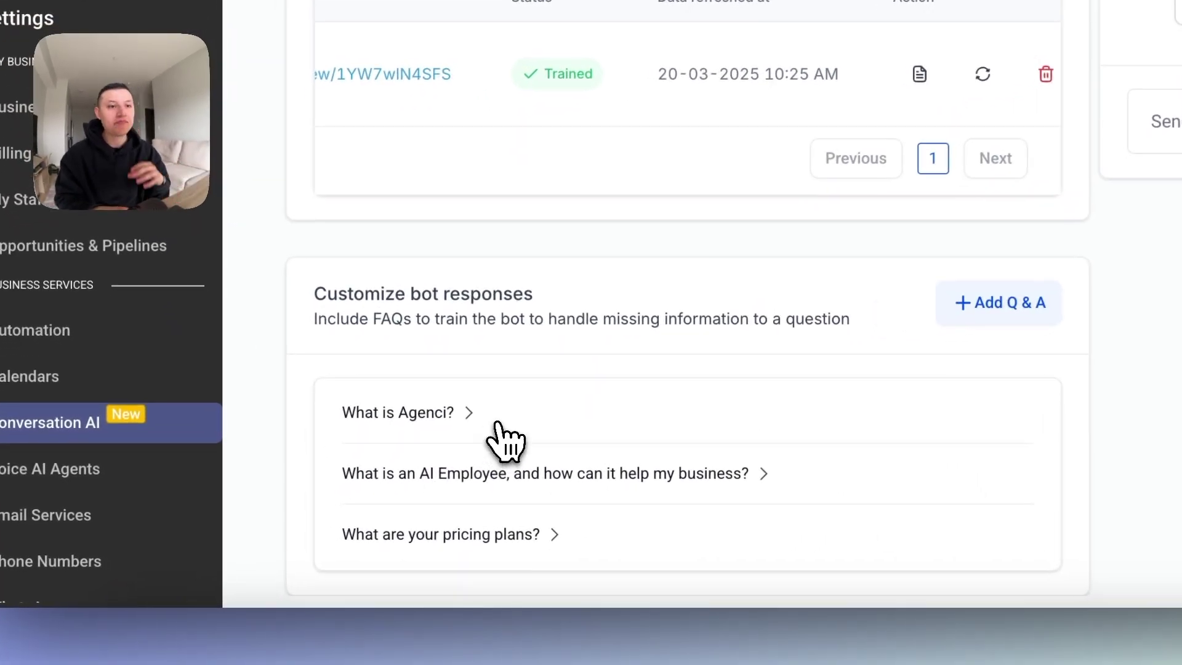
scroll(400, 498, up, 5)
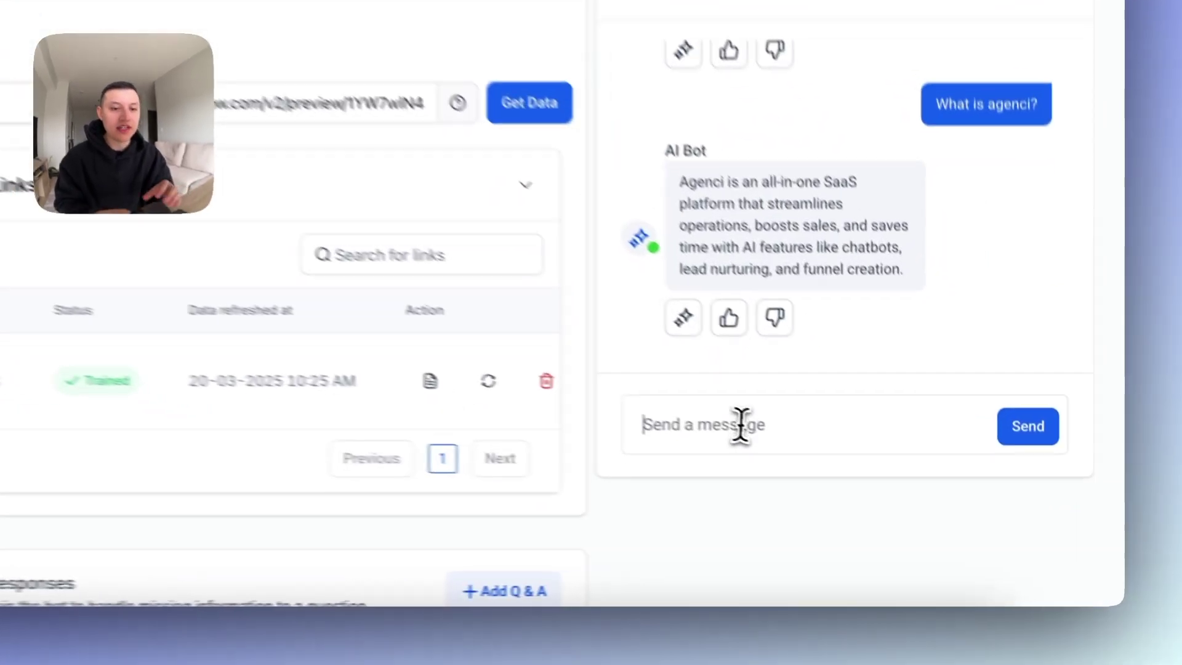
Ask the test bot 'Can this software do websites?'
click(706, 416)
text(Can this software do websites?)
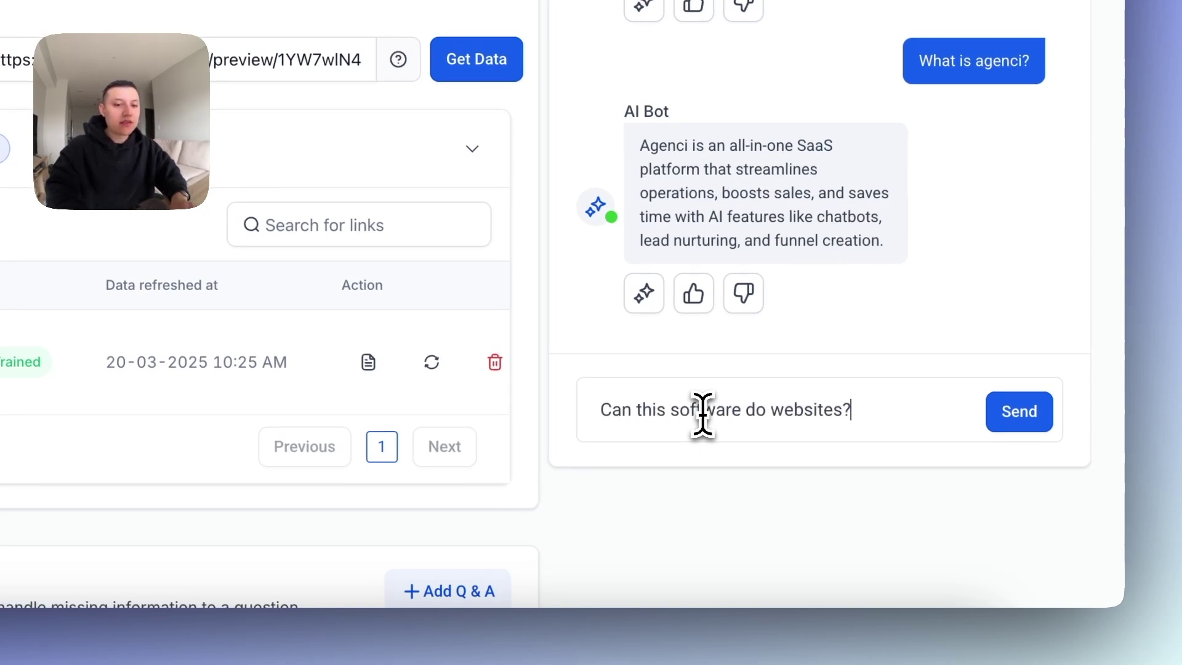
key(Return)
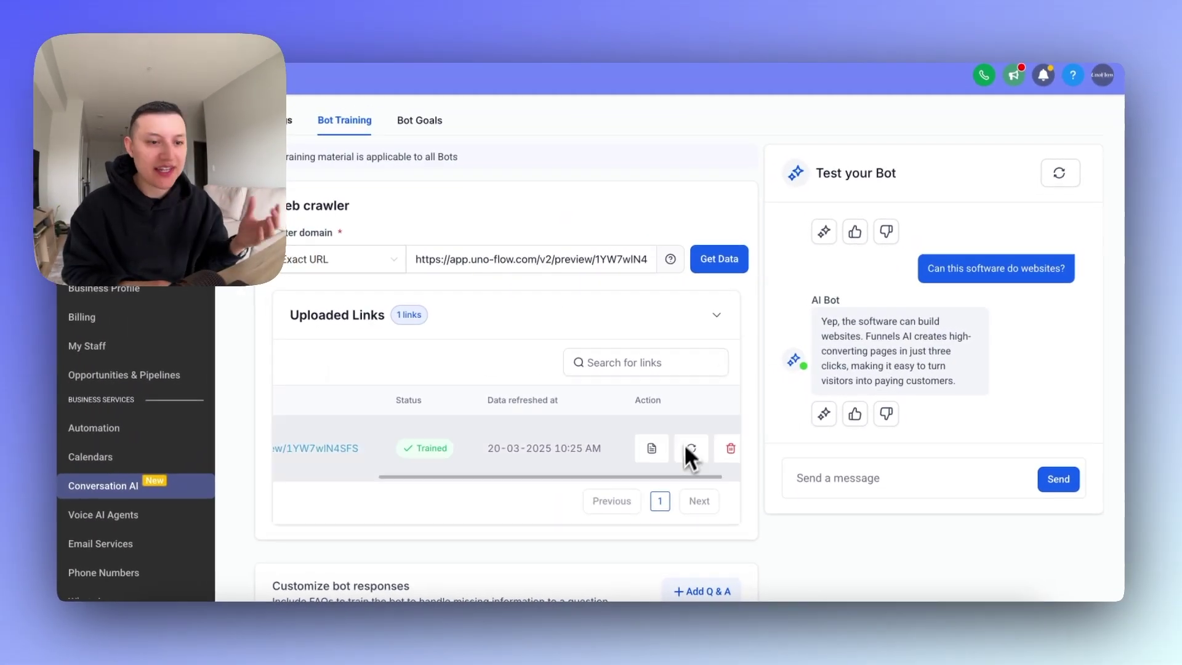
View the scraped text from the trained link, then cancel out of it
click(650, 448)
scroll(654, 458, down, 10)
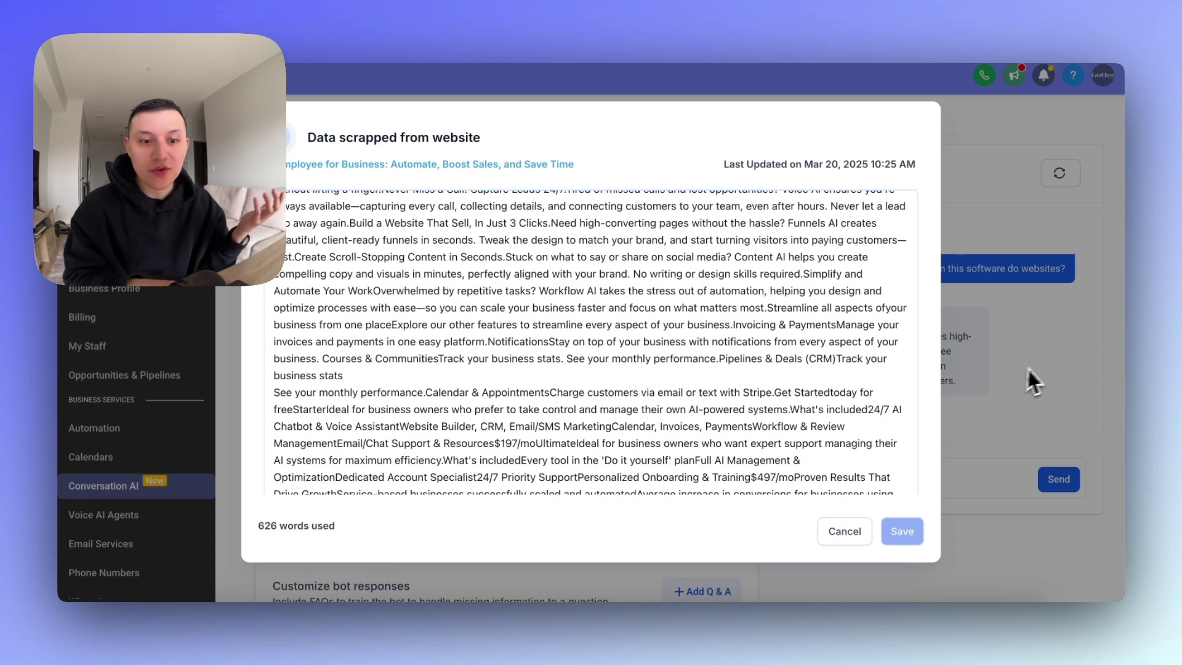
click(859, 529)
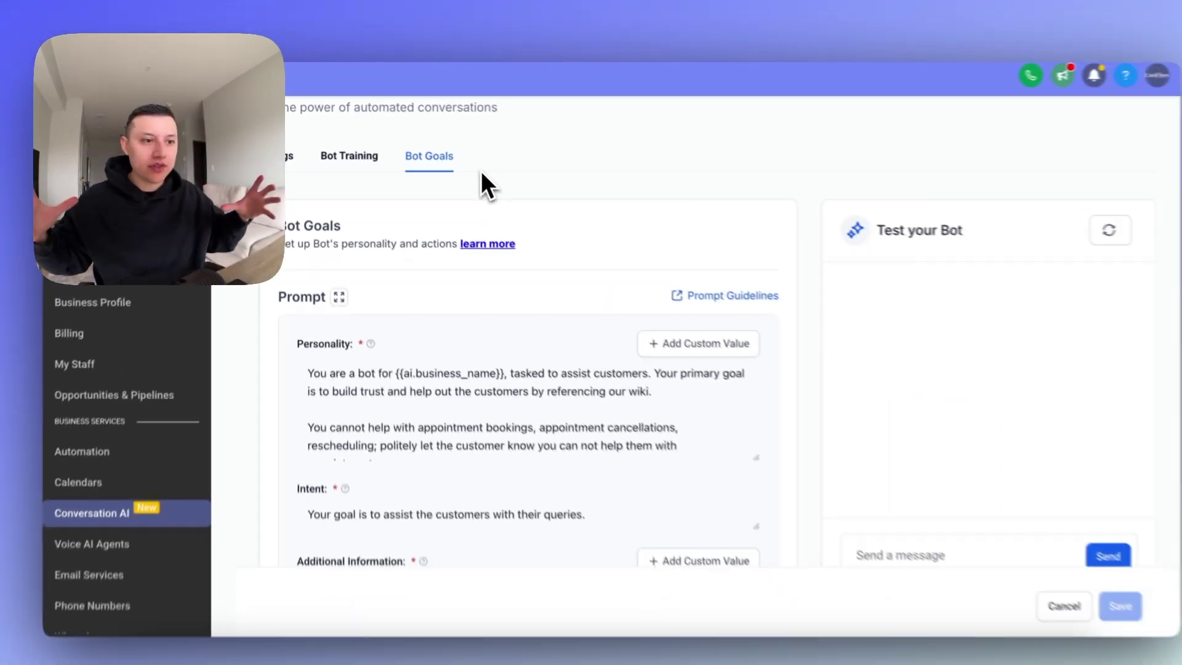
Review the Bot Goals prompts and actions, select the Intent text, then switch to the Notion FAQs page
scroll(377, 318, down, 1)
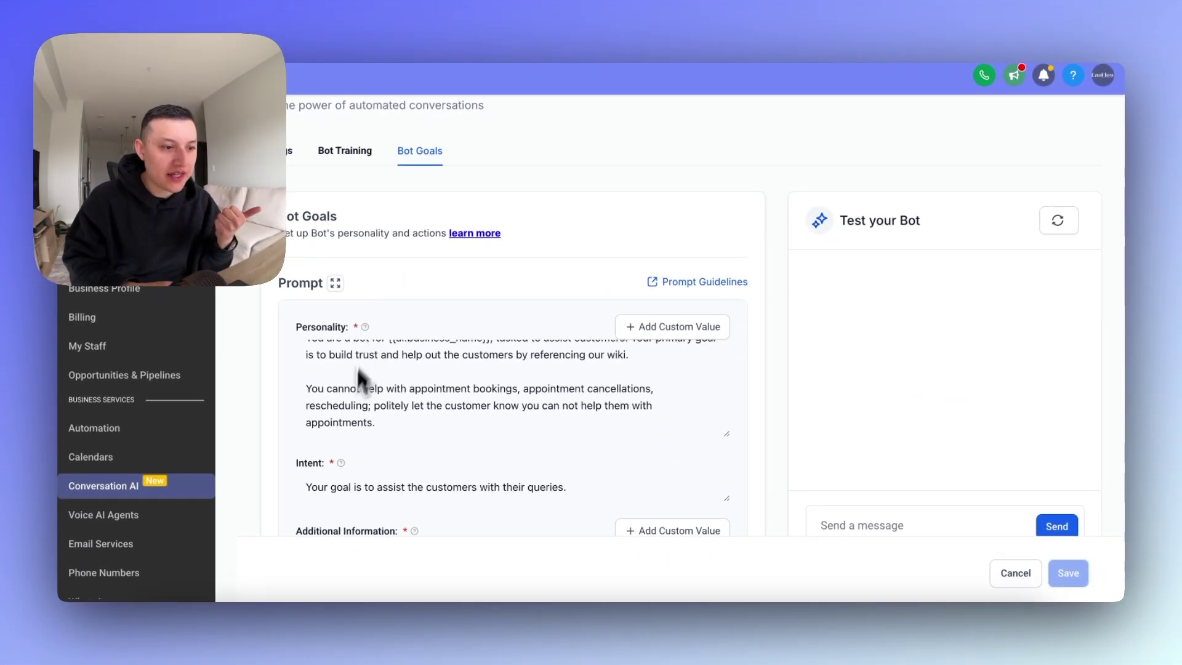
scroll(356, 366, down, 2)
scroll(338, 458, down, 5)
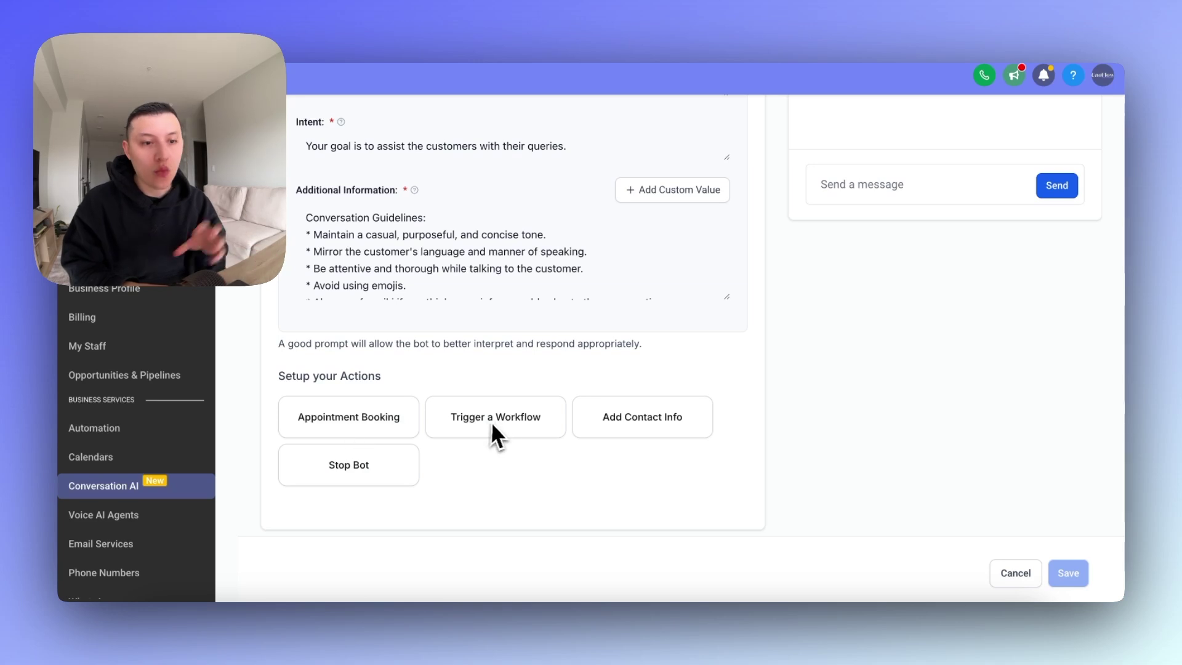
scroll(450, 456, up, 8)
scroll(435, 405, down, 1)
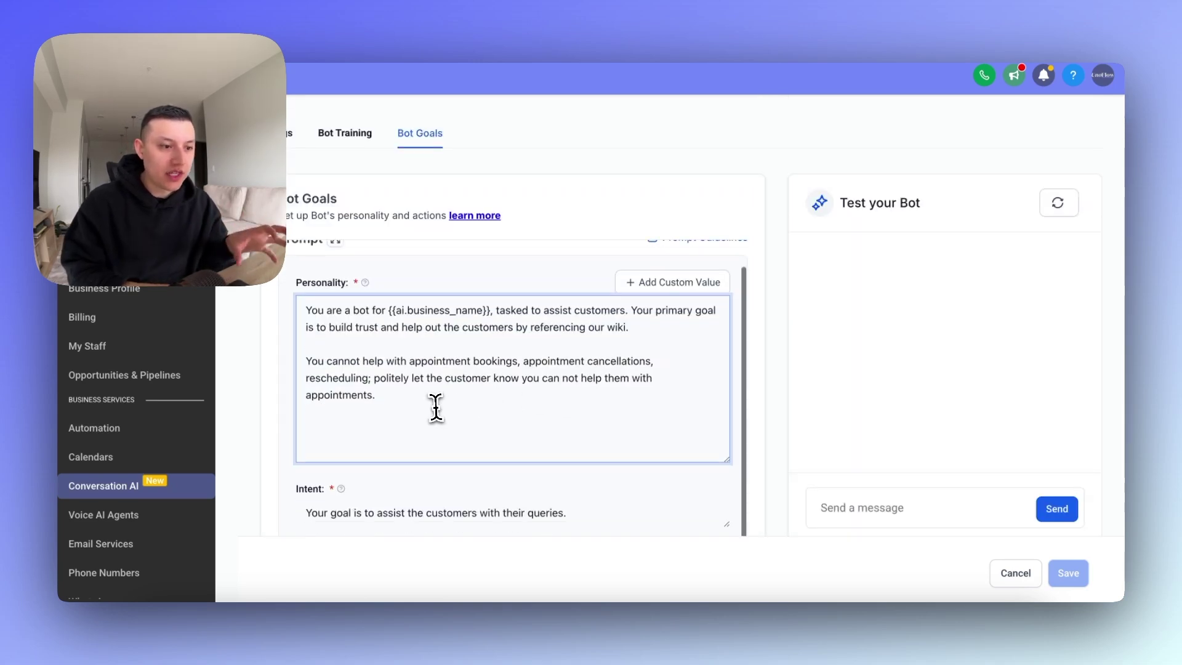
scroll(646, 480, down, 2)
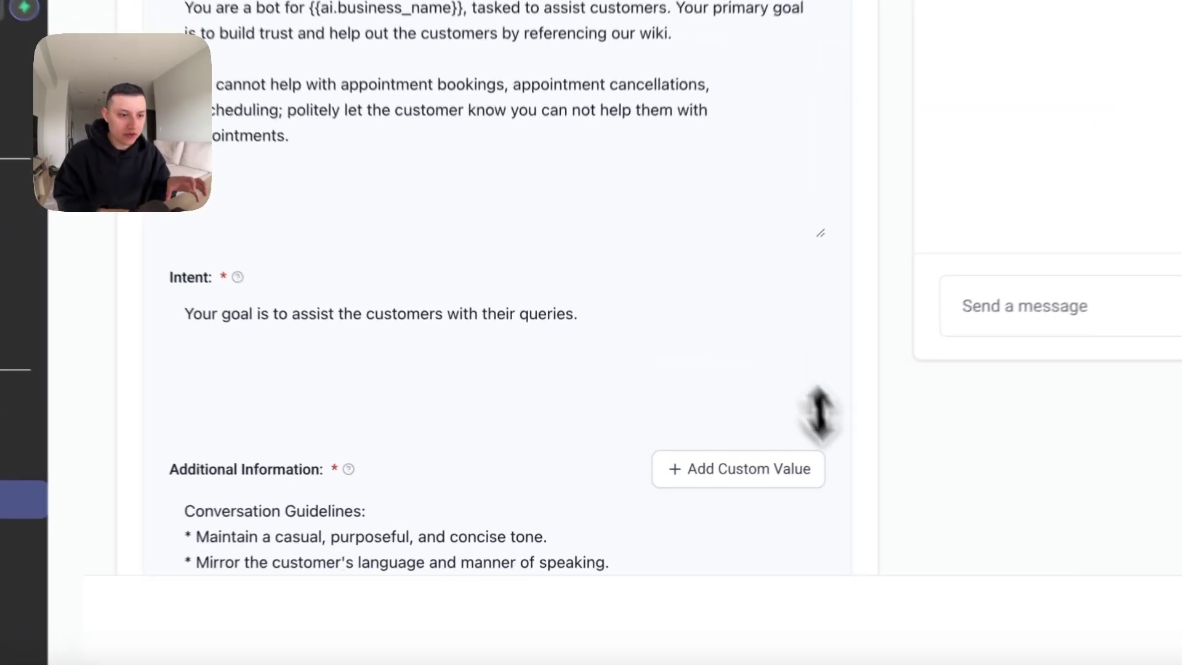
click(544, 363)
drag(571, 330, 183, 305)
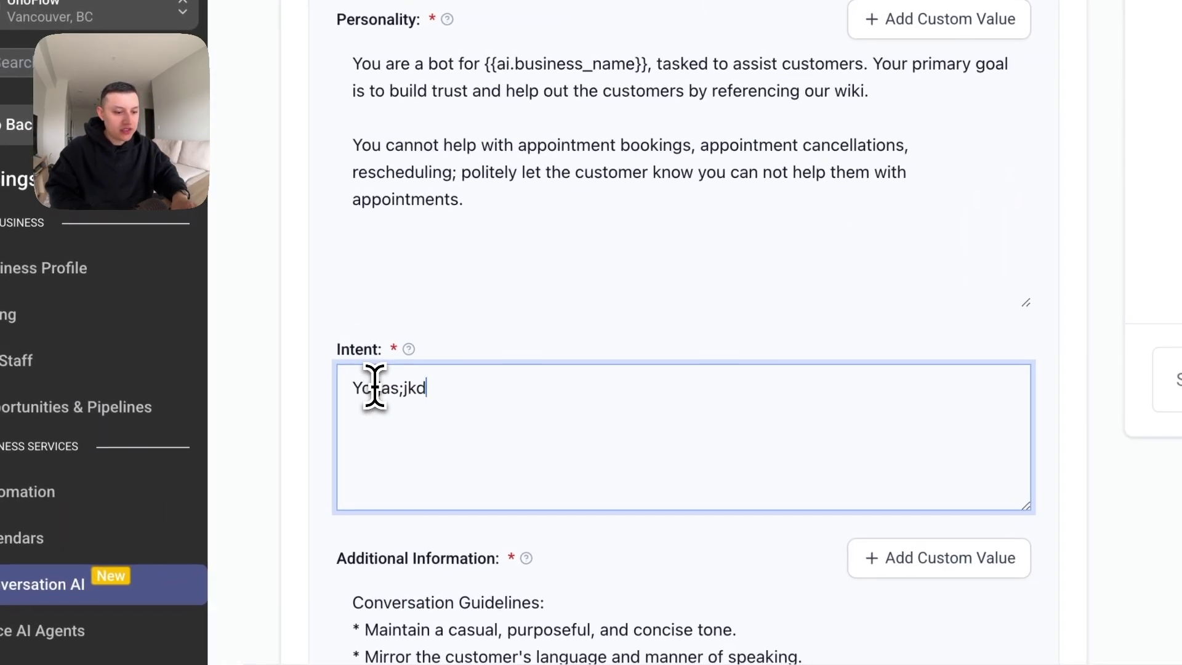
click(660, 239)
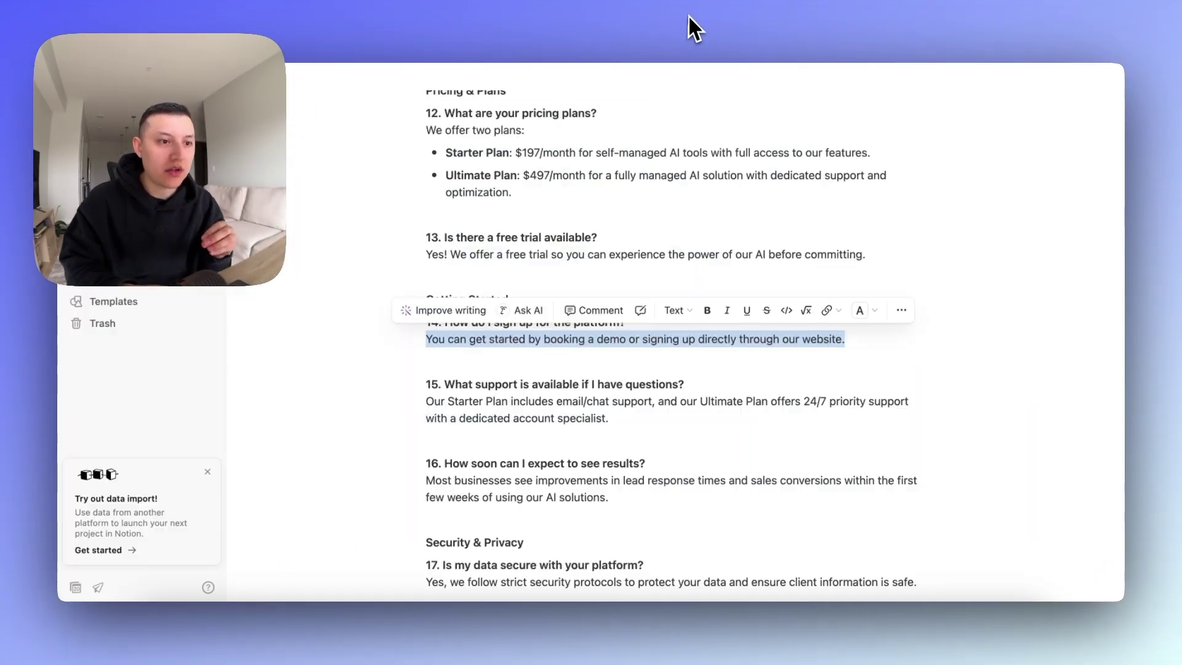
click(501, 275)
Open the Notion Bot Goals page under SaaS Agency and copy numbered goals 1–4
scroll(461, 185, up, 3)
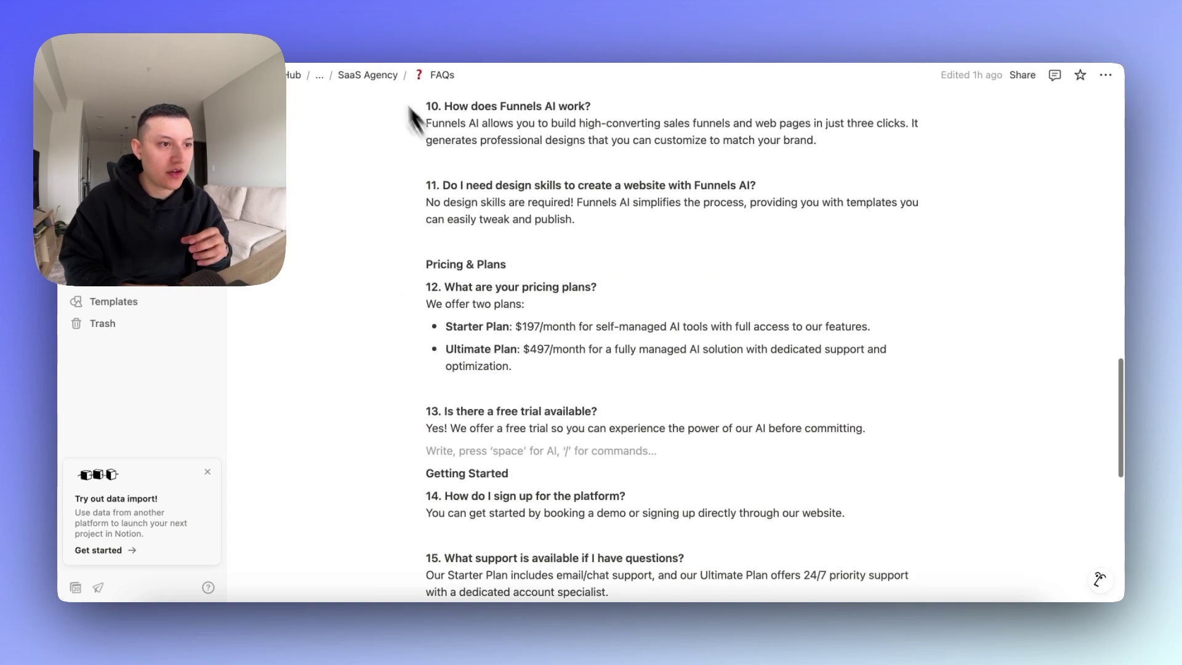
click(368, 75)
click(469, 254)
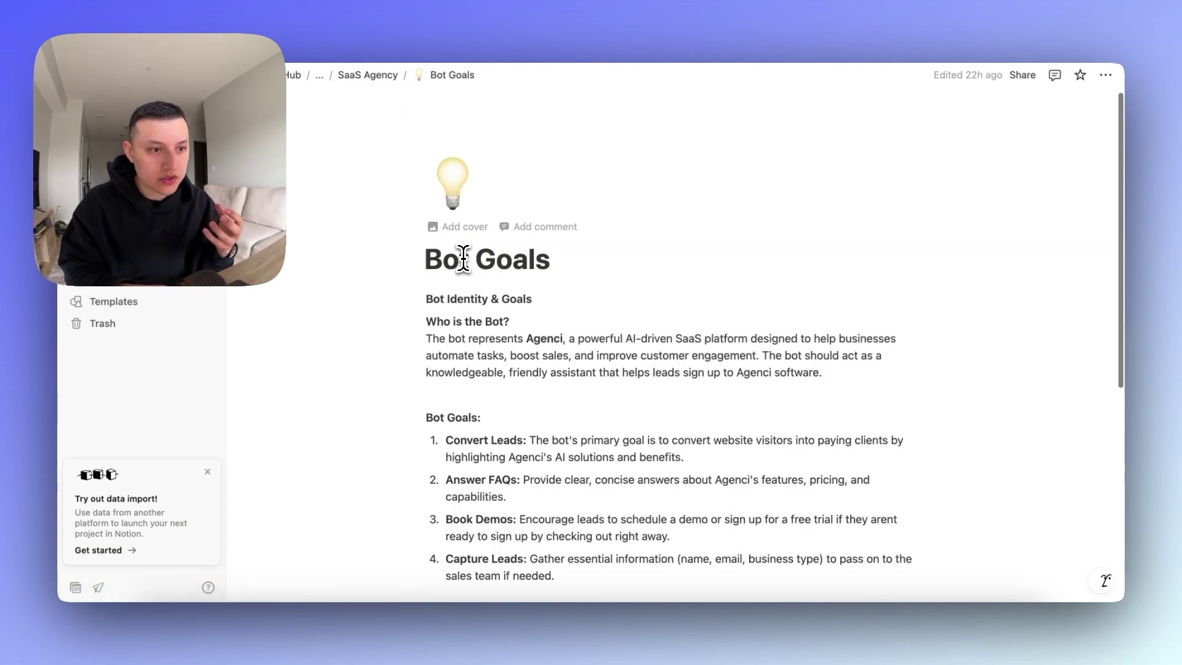
scroll(463, 255, down, 3)
scroll(461, 256, up, 2)
click(812, 315)
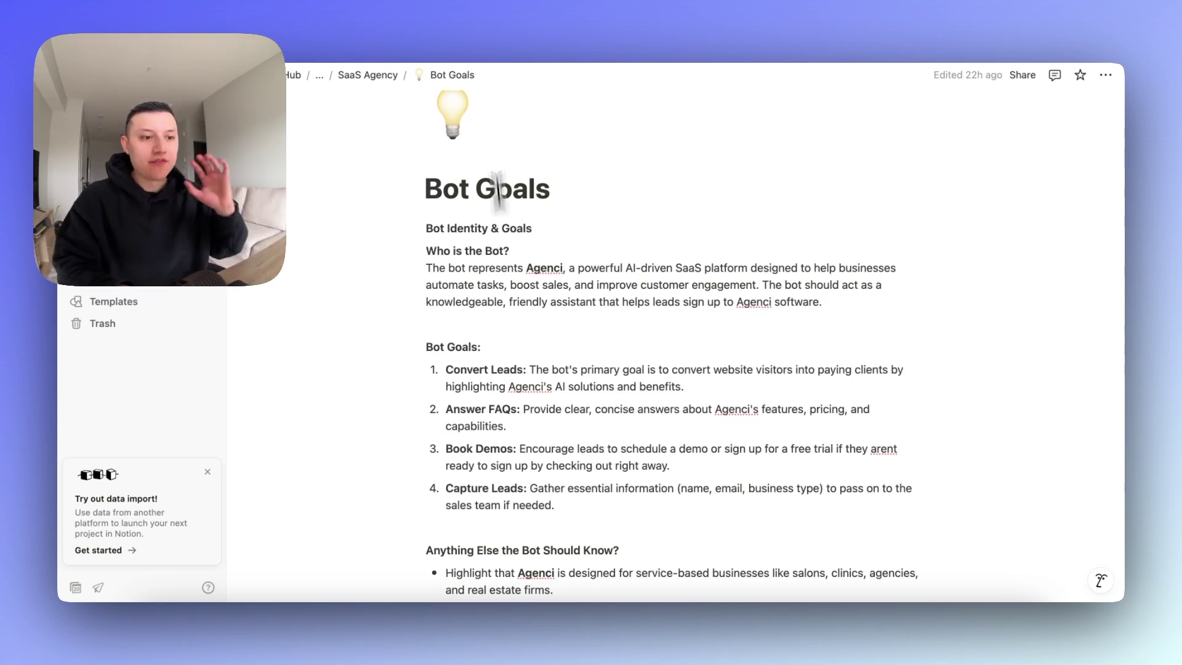
drag(443, 371, 663, 510)
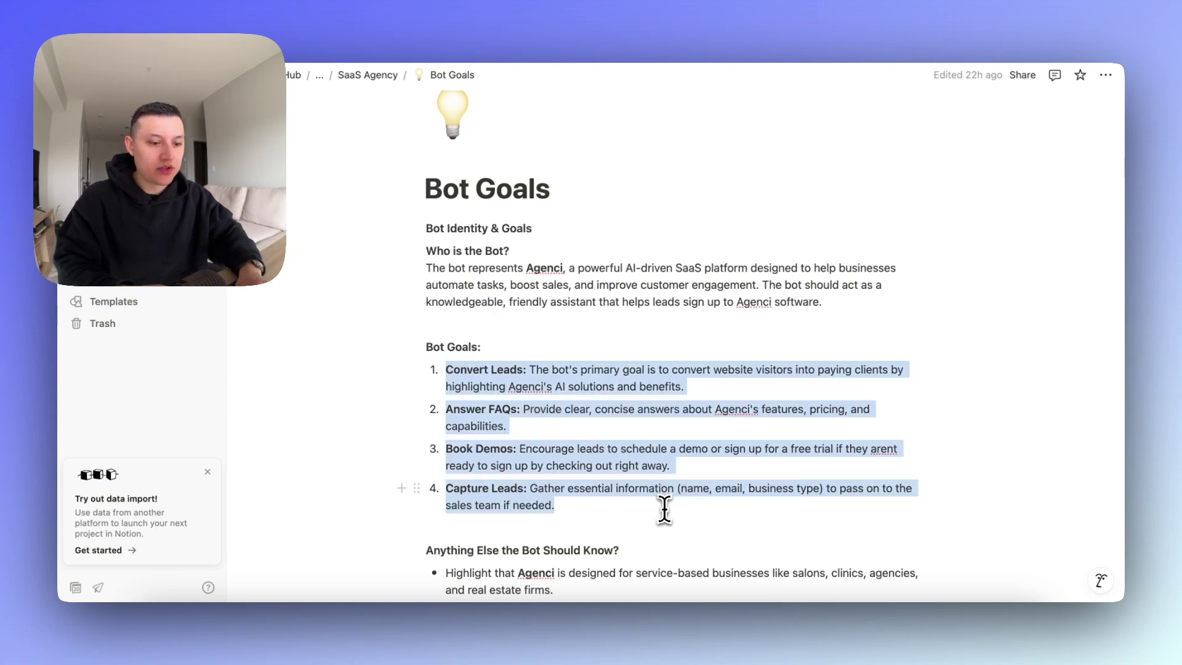
key(super+c)
key(super+Tab)
Replace the Personality disclaimer with the copied goals and end the primary-goal sentence with 'are:'
drag(403, 314, 283, 280)
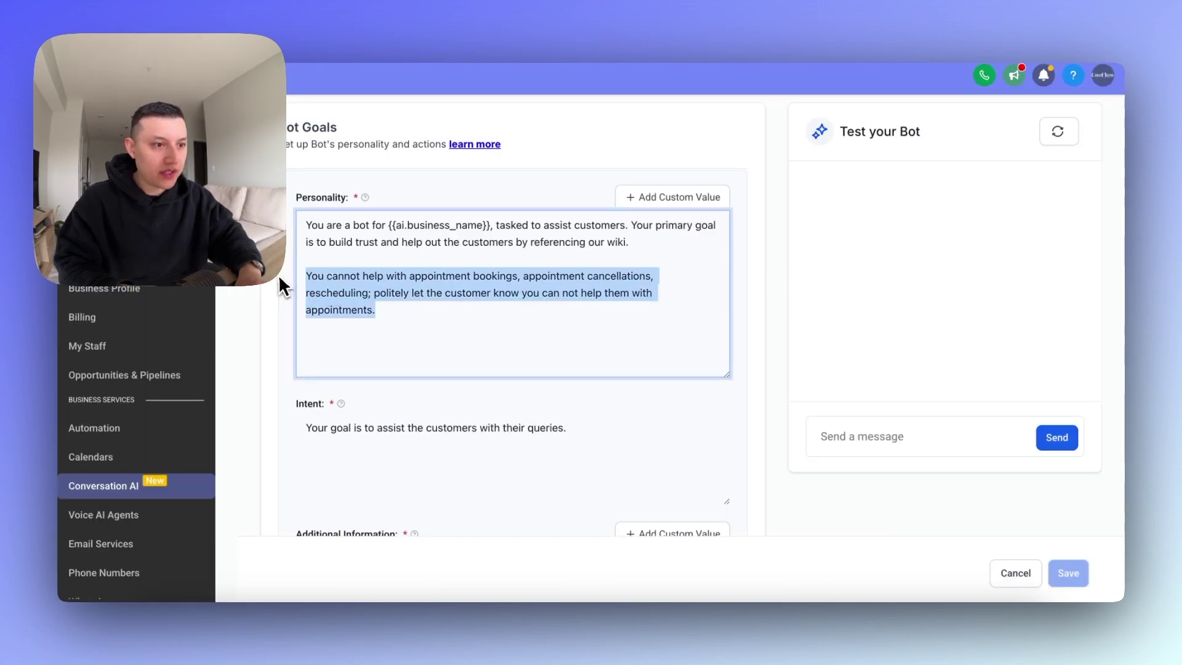
key(super+v)
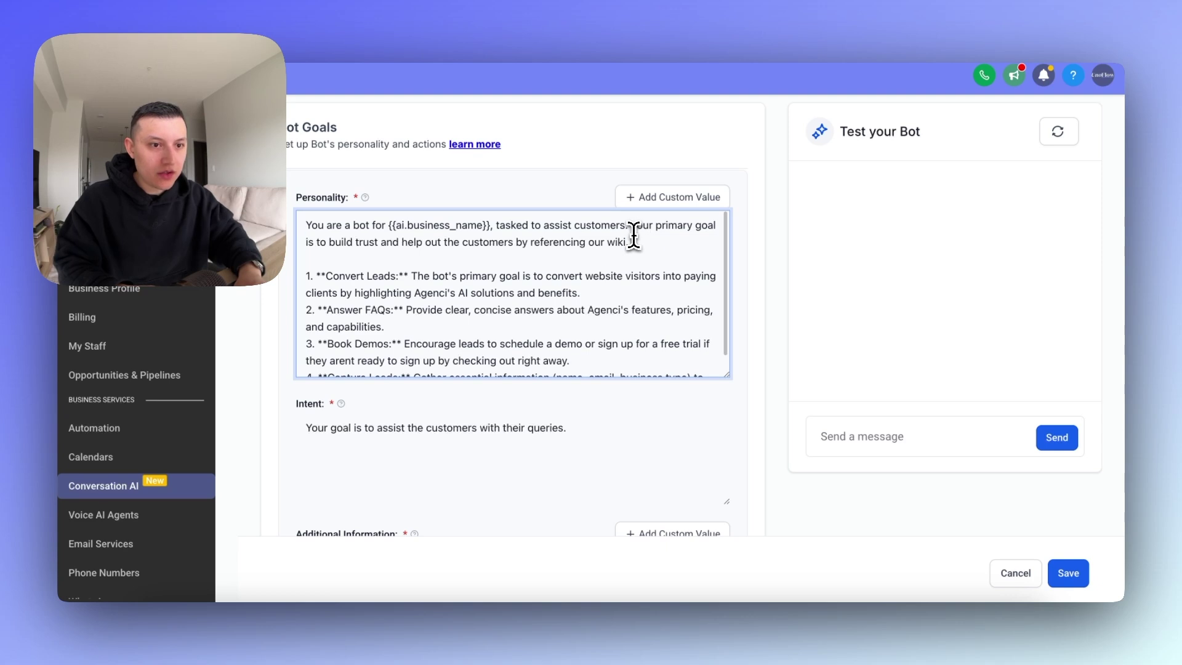
drag(632, 241, 302, 243)
text(are:)
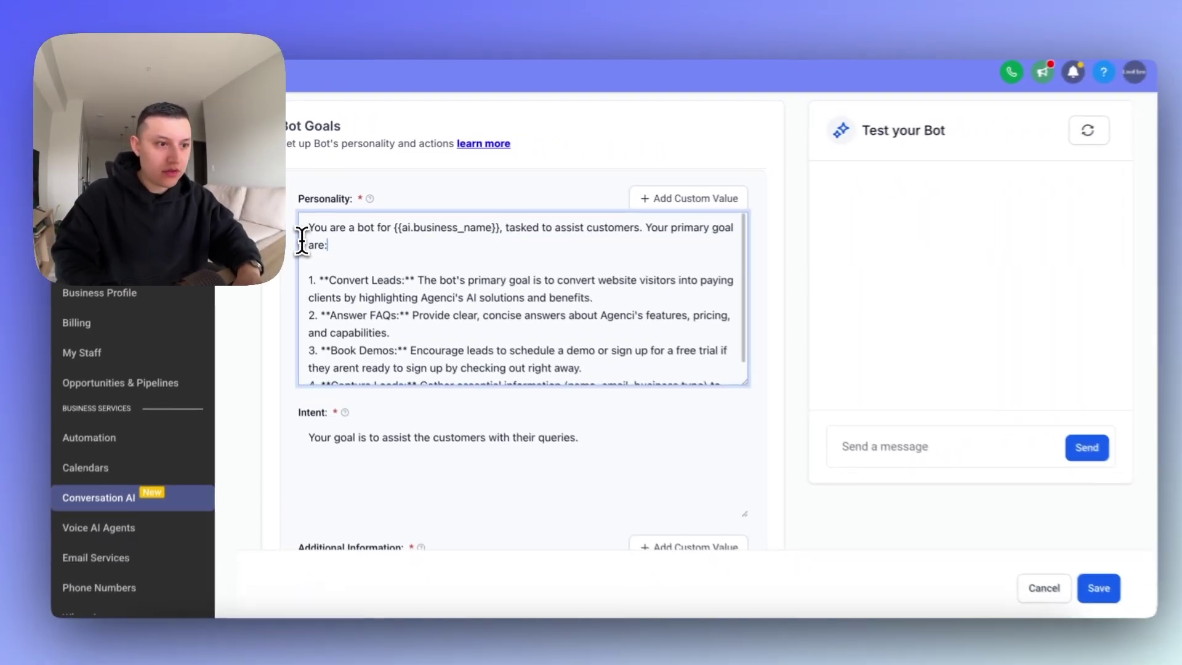
scroll(363, 308, down, 1)
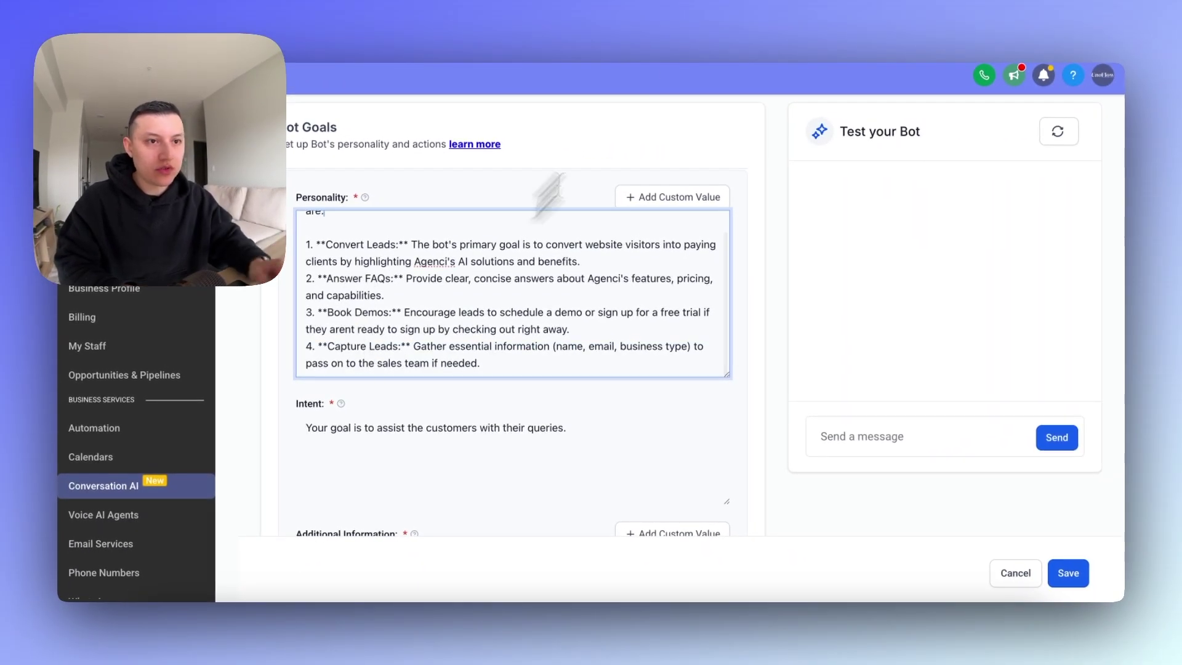
Replace the Additional Information text with the five Agenci guidance bullets from Notion
key(super+Tab)
drag(884, 452, 417, 282)
key(super+Tab)
scroll(438, 427, down, 5)
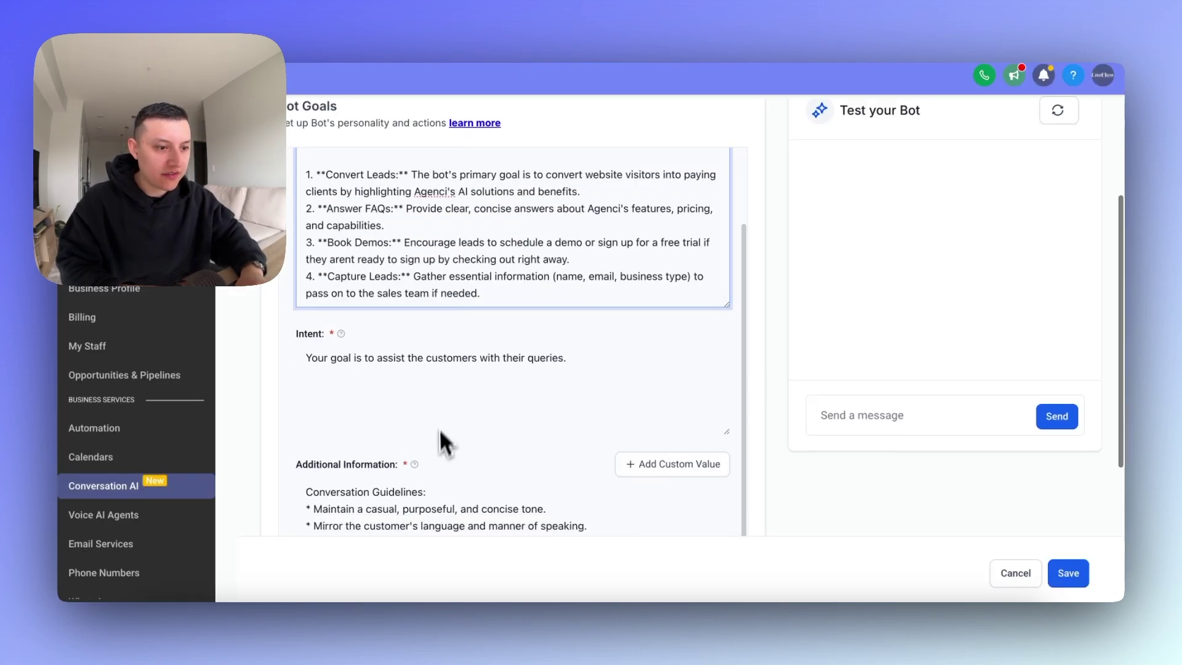
click(389, 333)
key(super+a)
key(super+v)
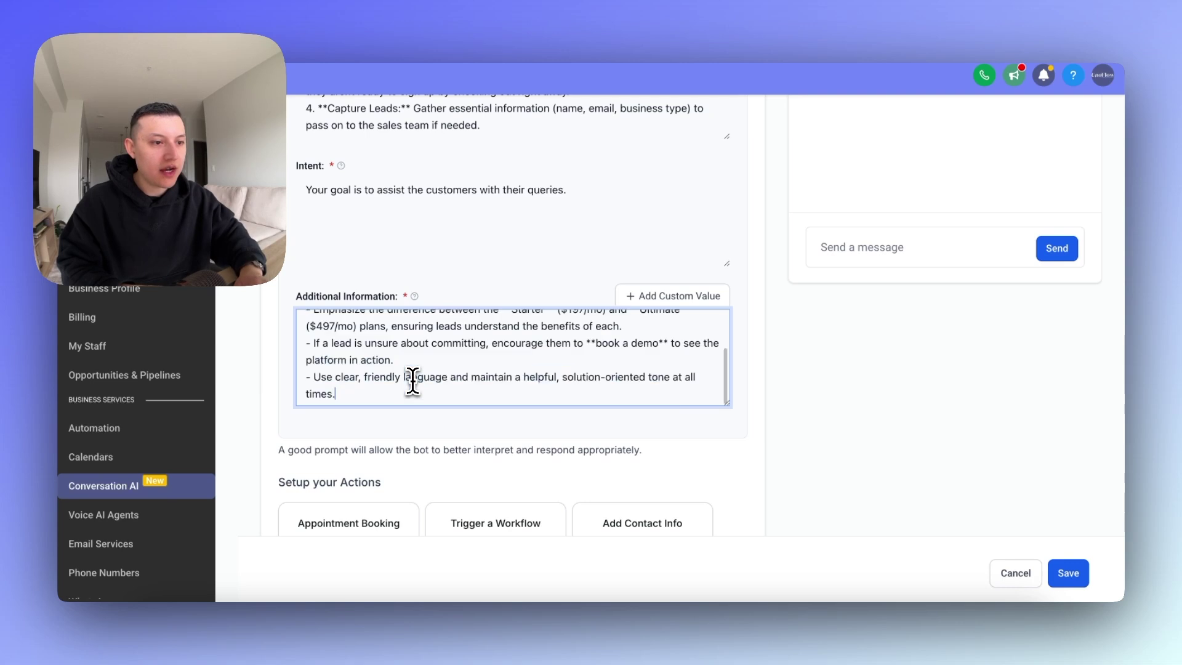
Replace the Intent text with Notion's 'Who is the Bot?' paragraph and save the bot
key(super+Tab)
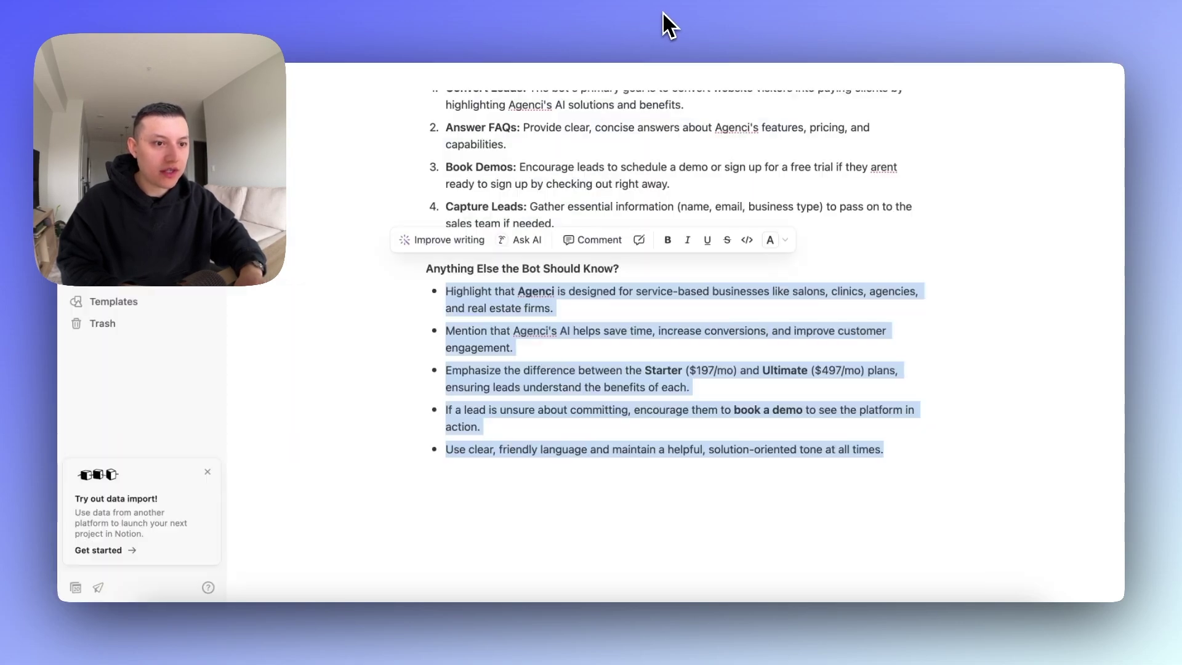
scroll(607, 434, up, 10)
drag(825, 376, 425, 328)
key(super+c)
key(super+Tab)
key(super+a)
key(super+v)
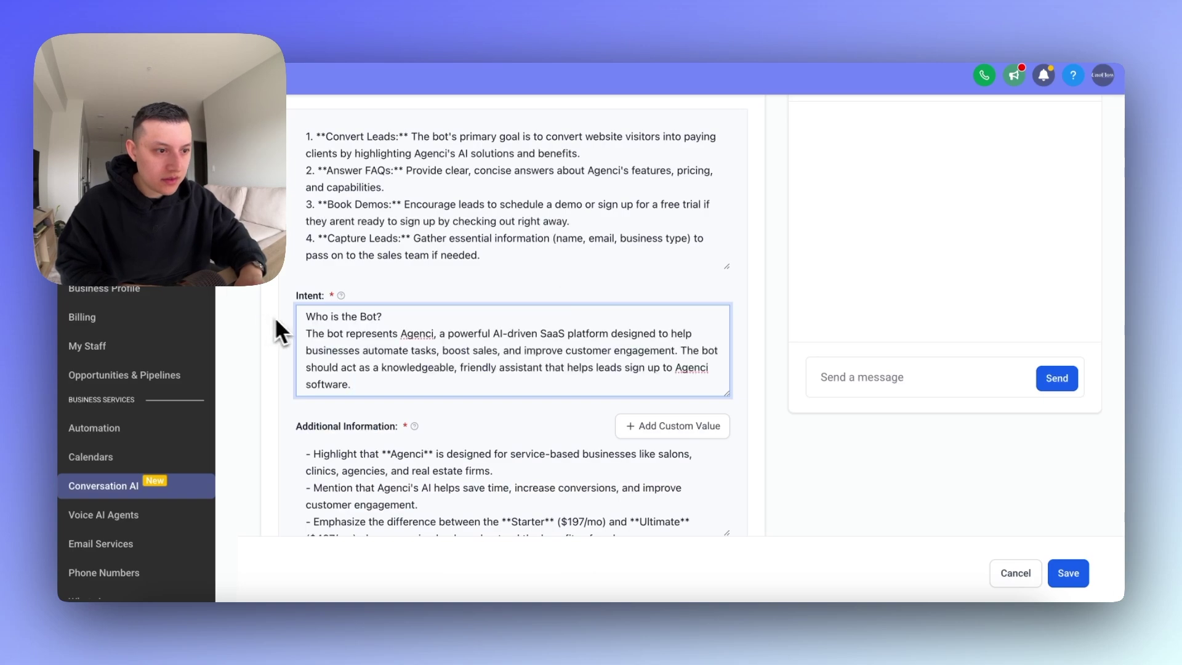
scroll(280, 329, down, 5)
click(1068, 573)
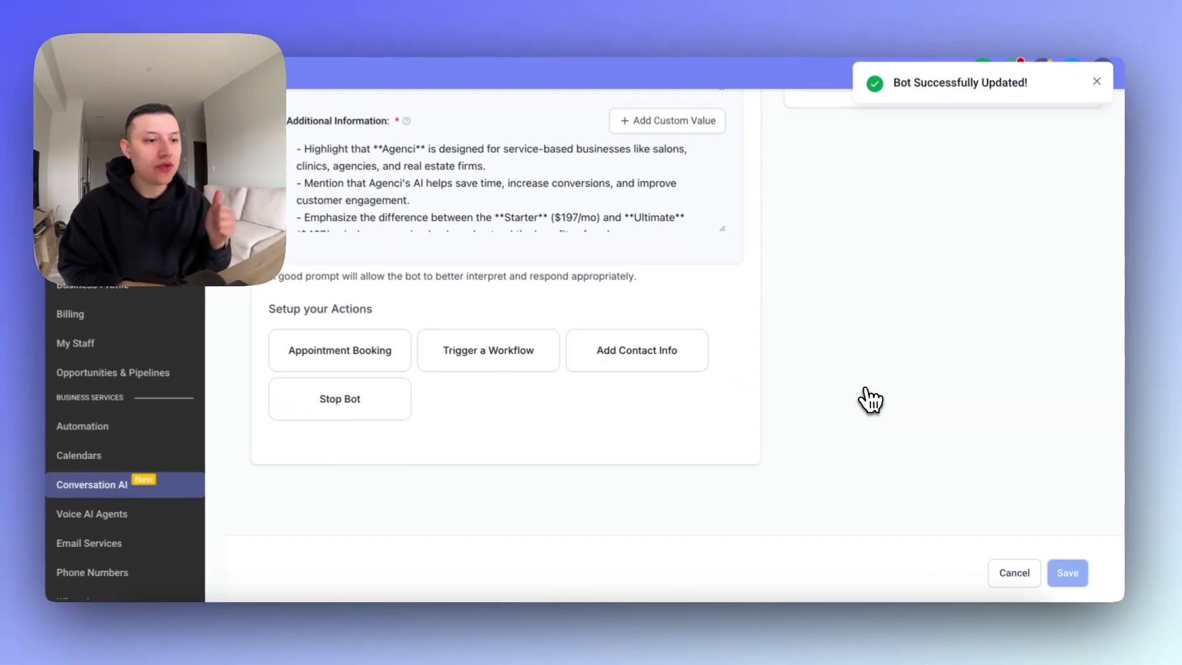
Add an Appointment Booking action set to 'Don't book appointment (only send the booking link)'
click(315, 366)
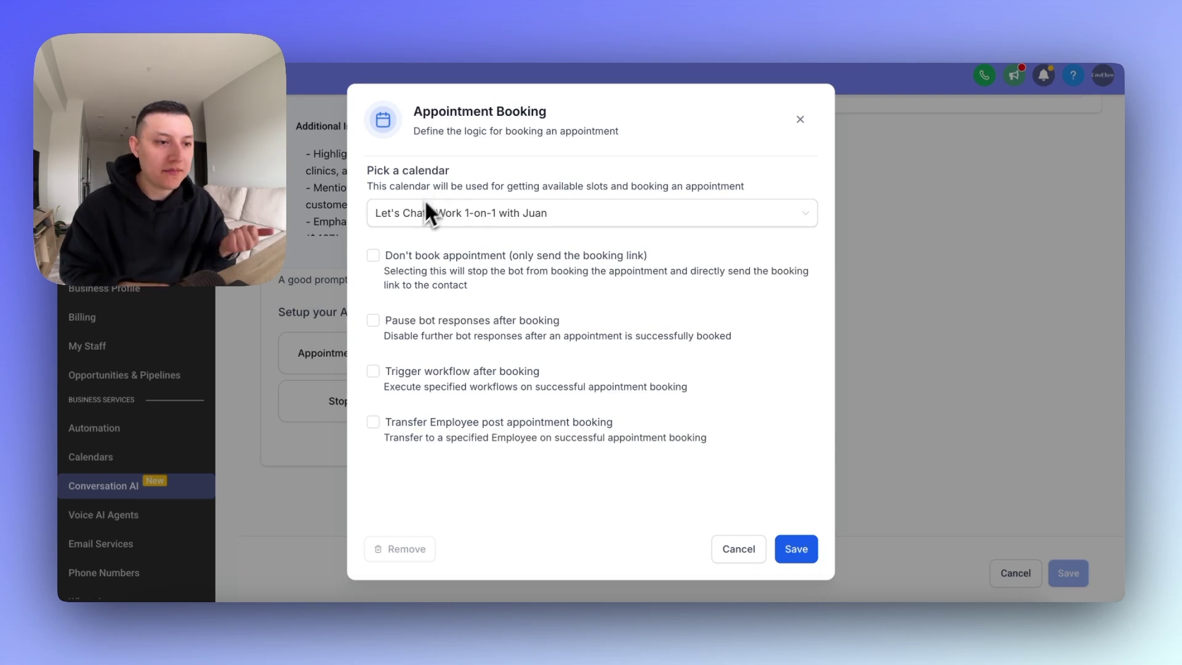
click(373, 255)
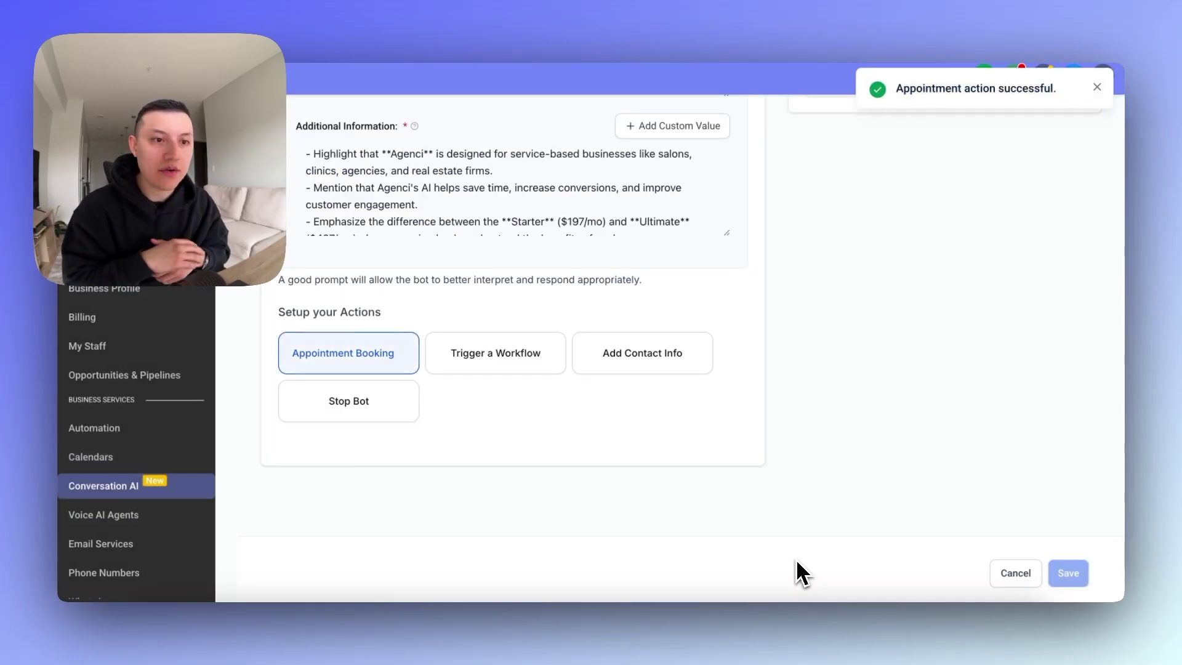
scroll(802, 573, up, 10)
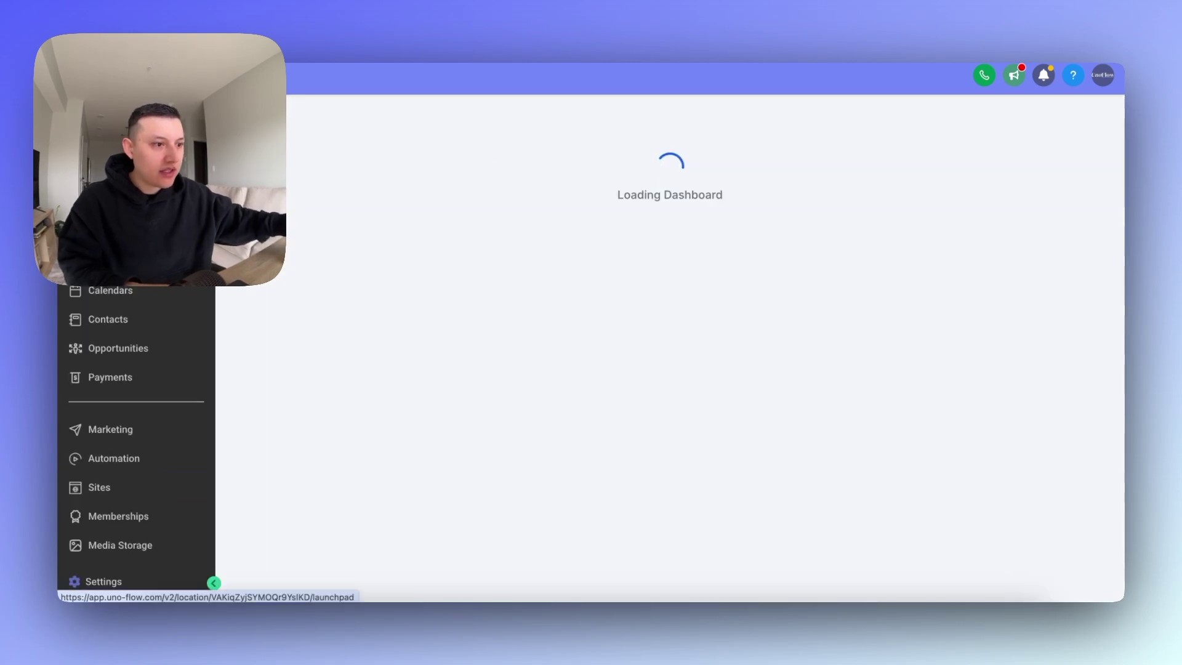
Set the 'AI SaaS (Dark Mode) Template Copy' site's chat widget to Live Chat Widget - AI and save
click(114, 488)
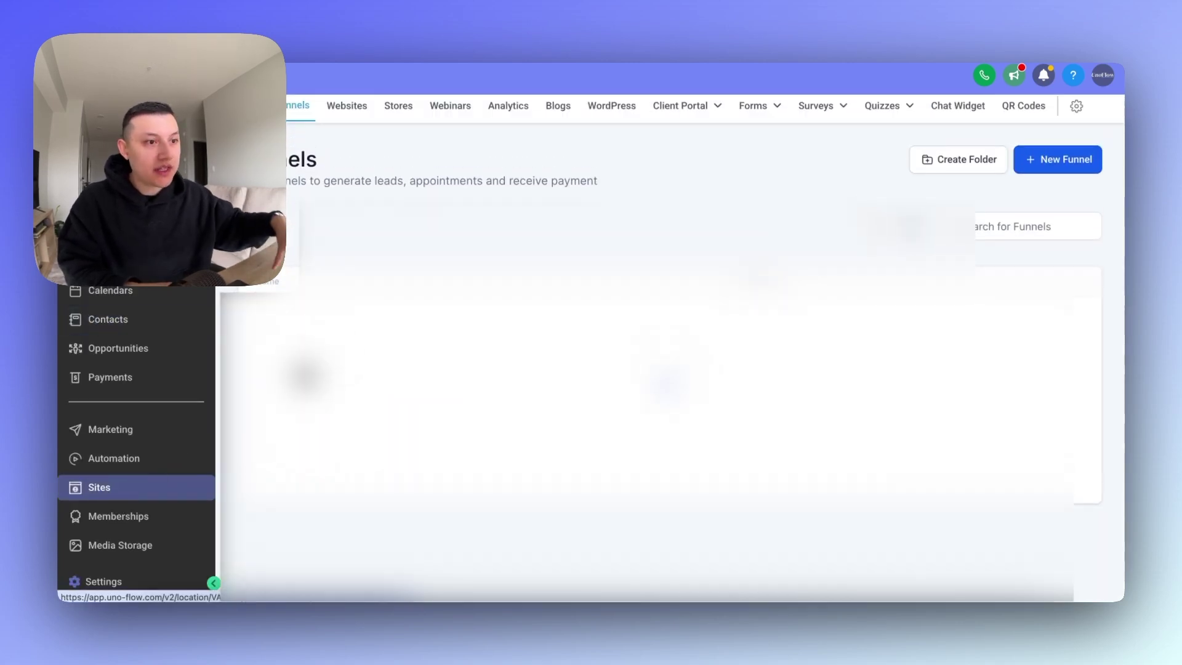
click(346, 108)
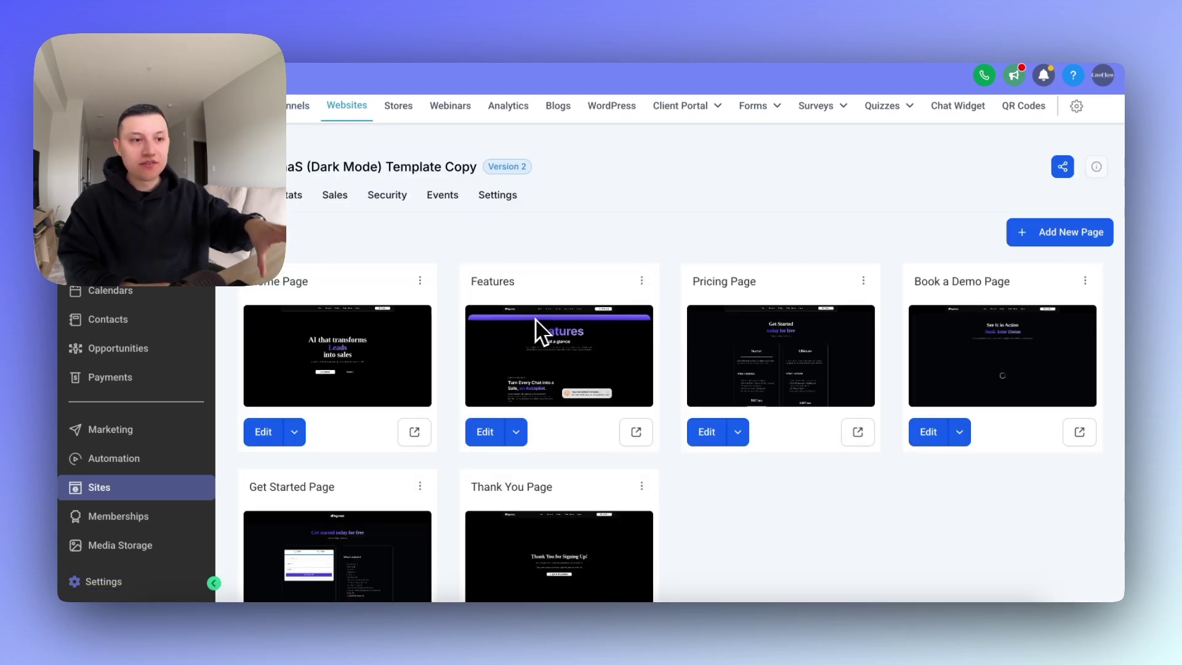
click(522, 209)
scroll(654, 321, down, 5)
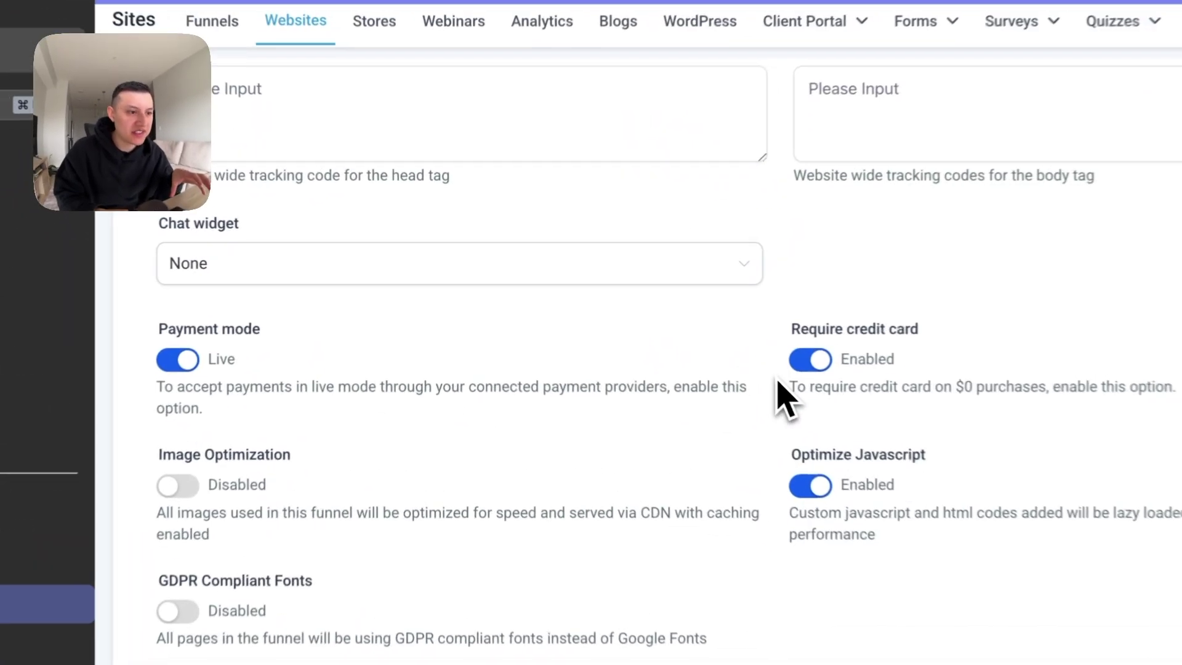
click(609, 274)
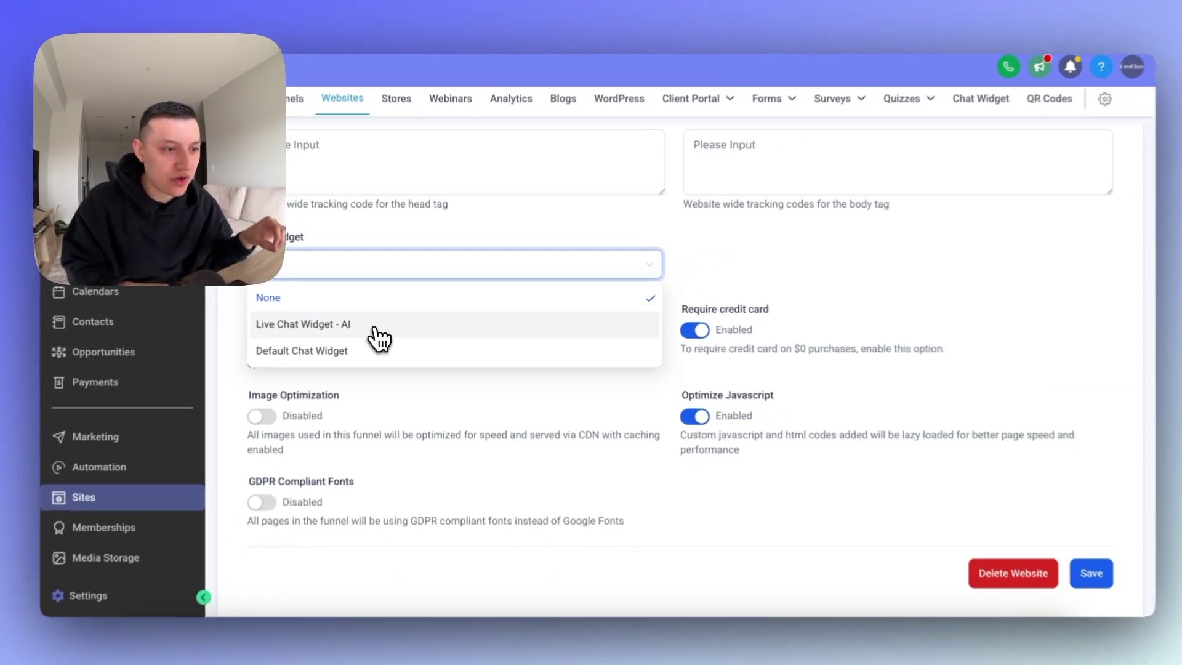
click(339, 360)
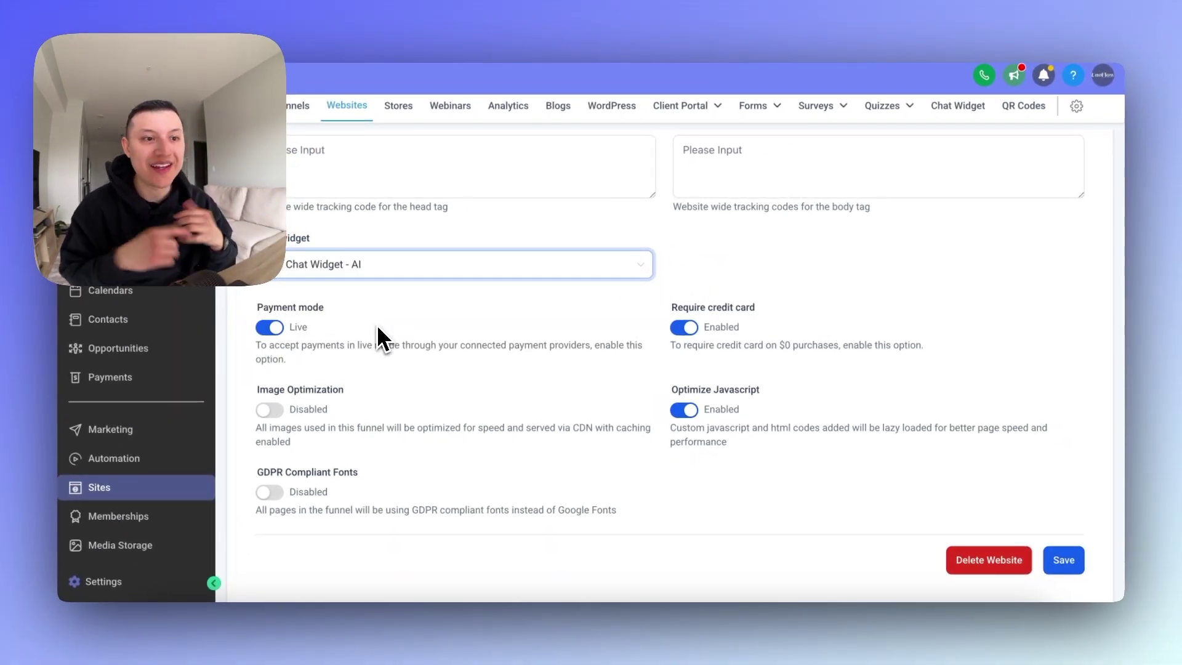
scroll(834, 259, down, 1)
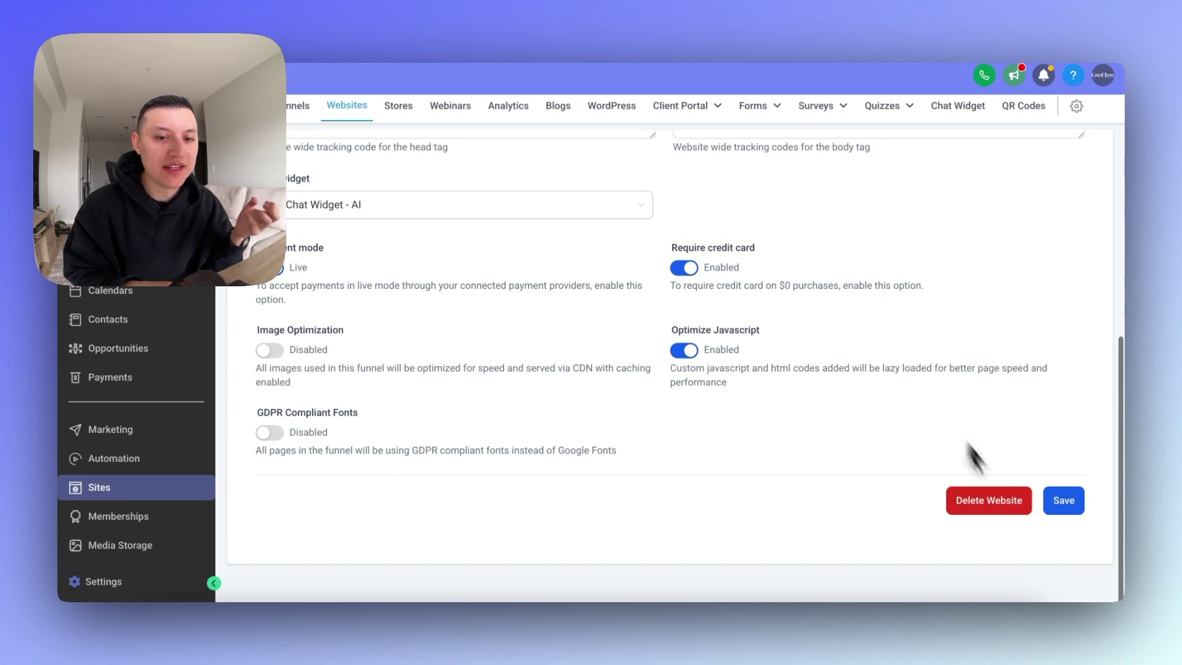
click(1061, 498)
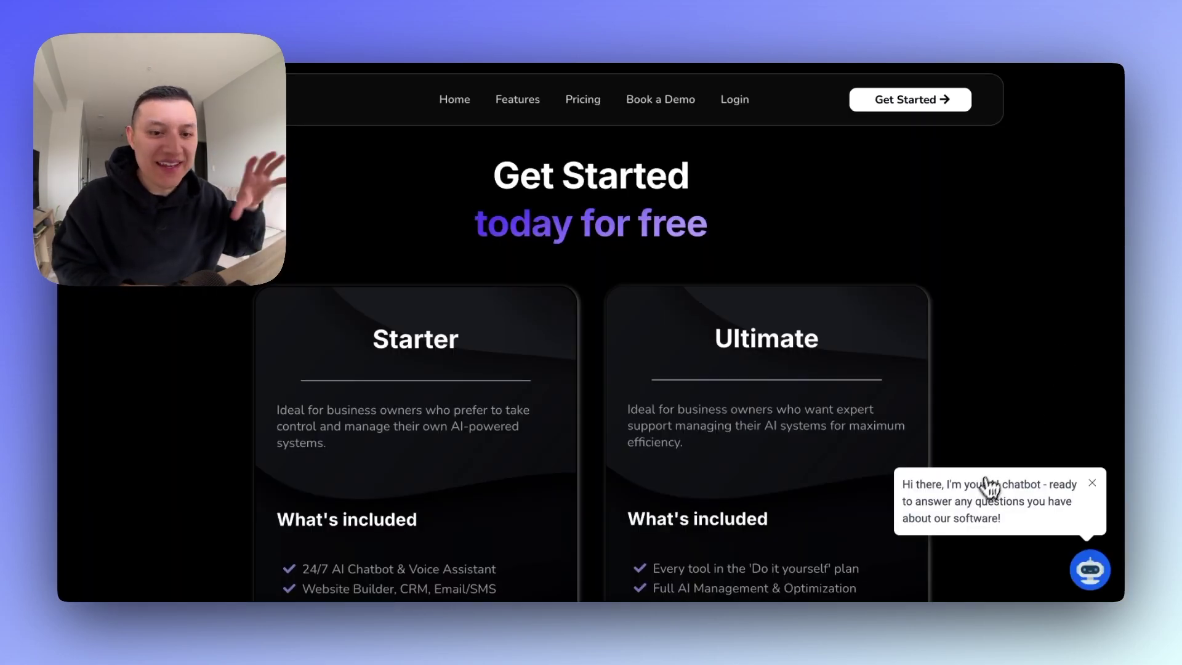
Open the live site's AI chat bubble and send 'can this create funnels?'
click(989, 488)
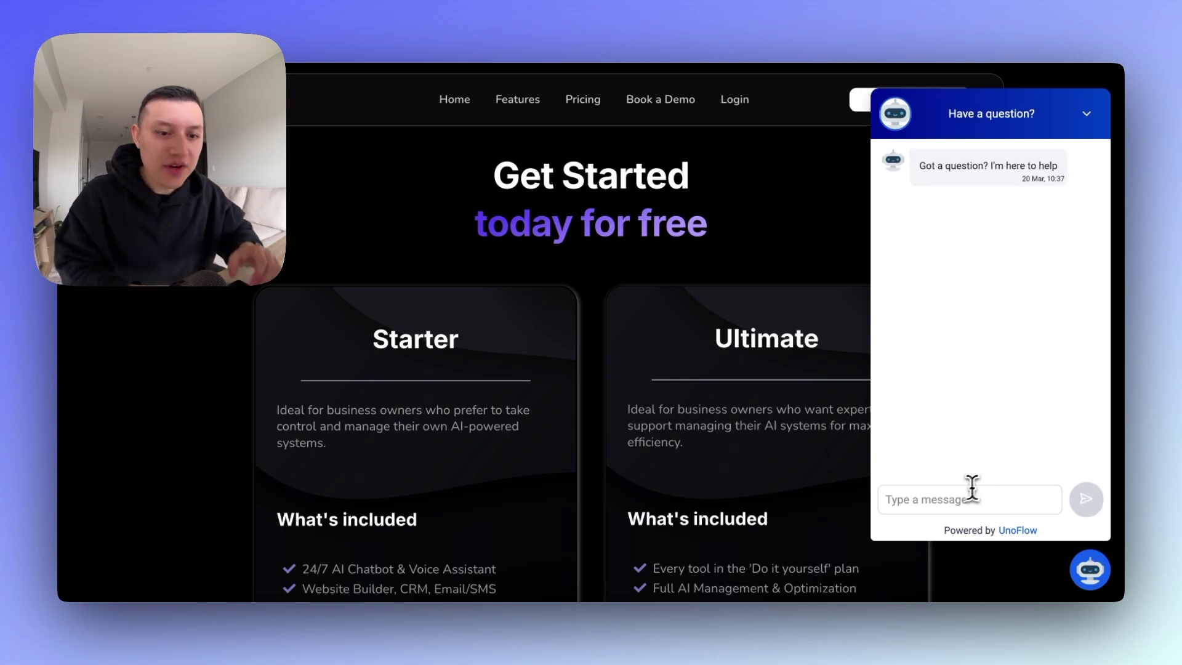
click(972, 487)
text(what is agenci)
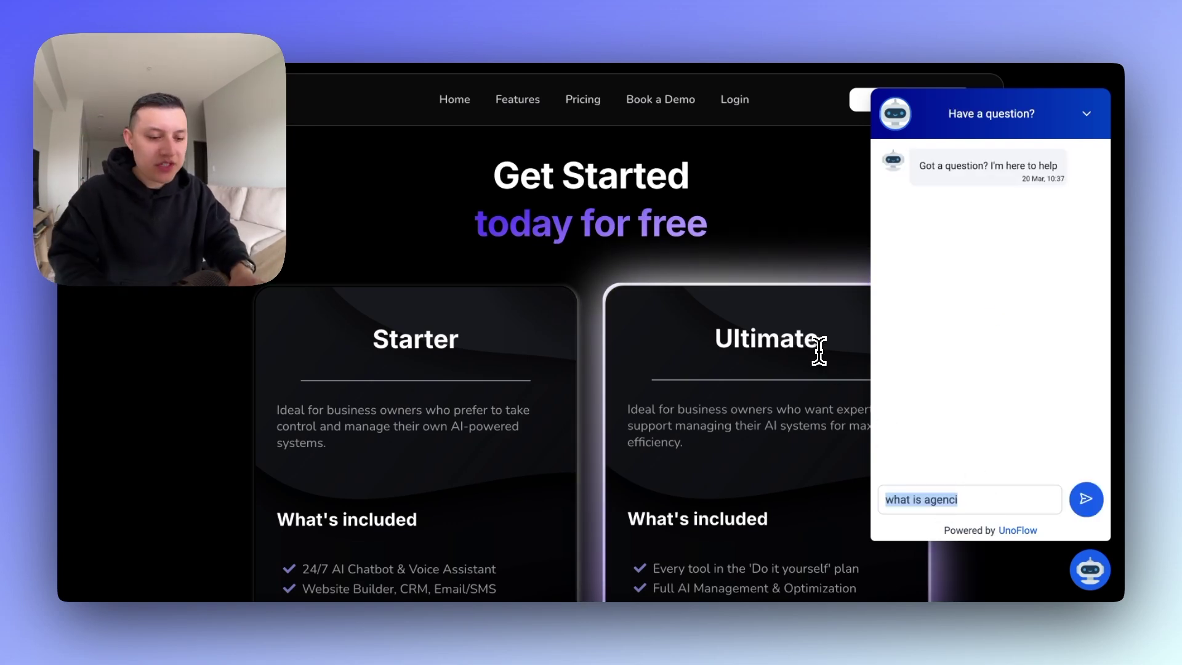
text(can this create funnels?)
key(Return)
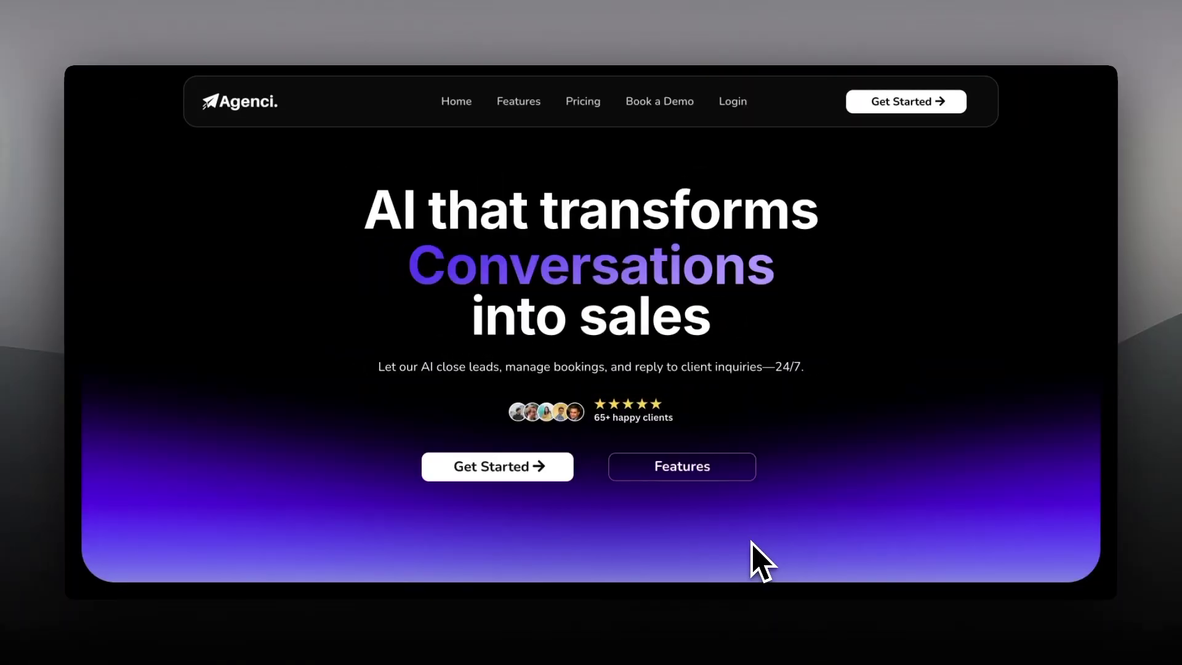
scroll(799, 229, down, 10)
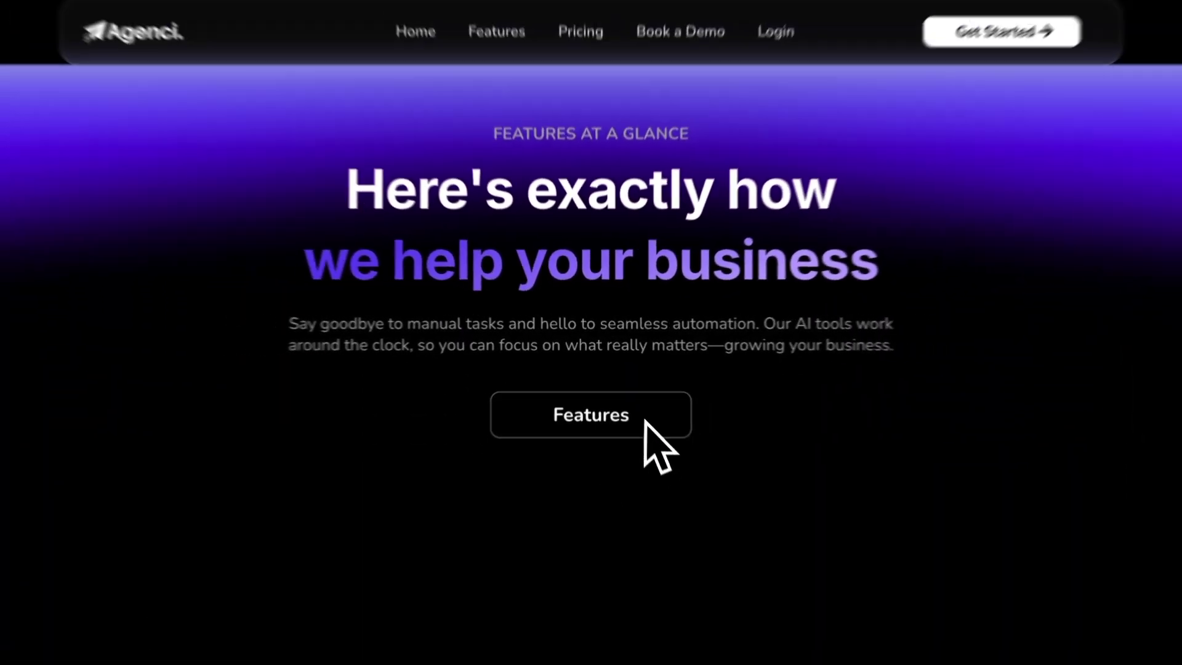
scroll(831, 454, down, 8)
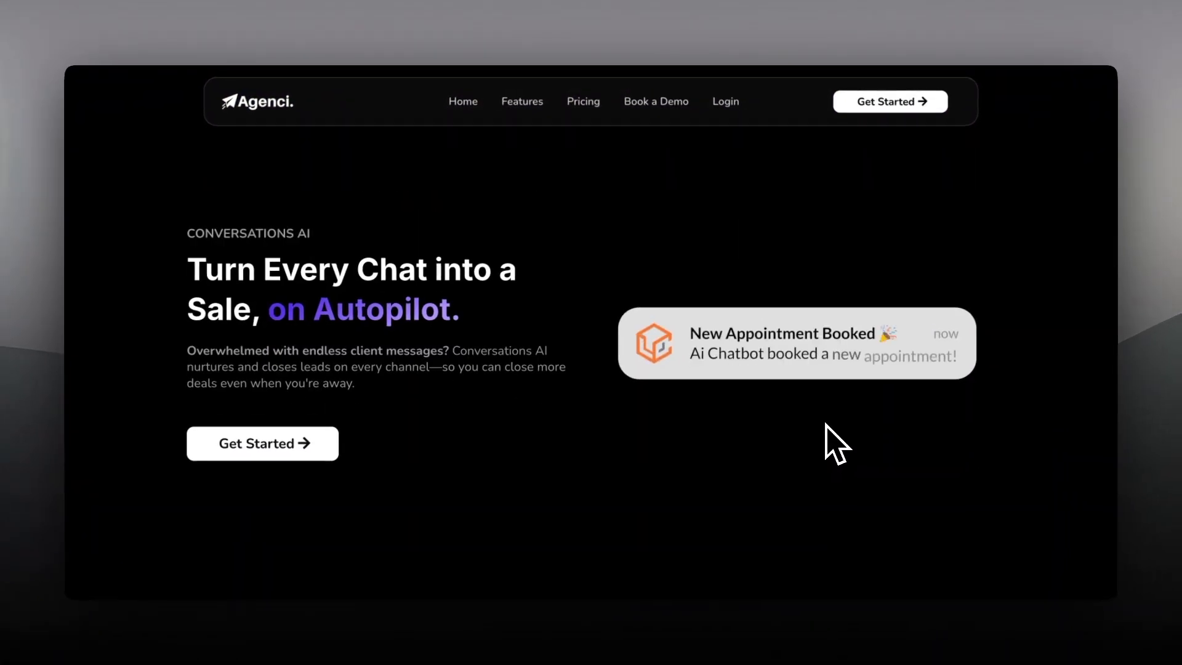